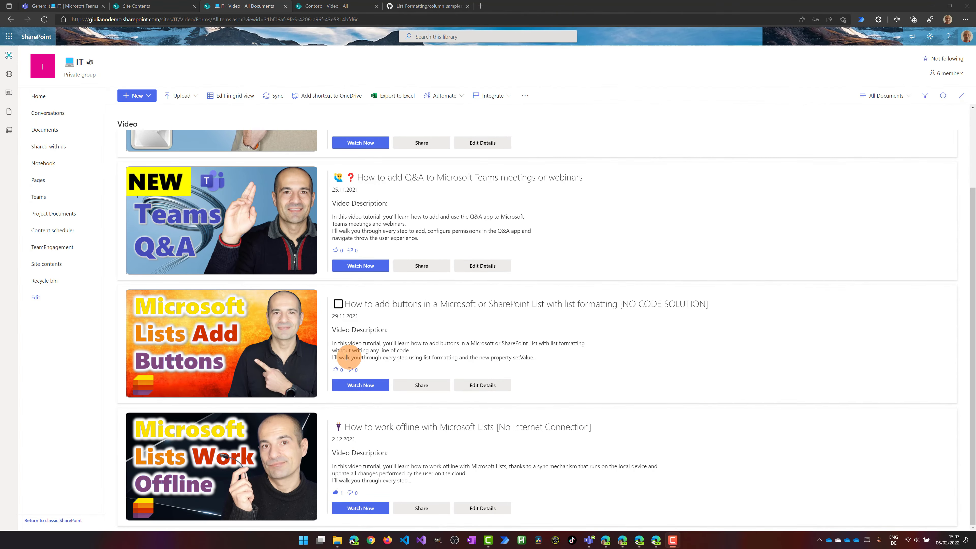
Step: Like the 'How to work offline with Microsoft Lists' video so its count reads 1
click(335, 371)
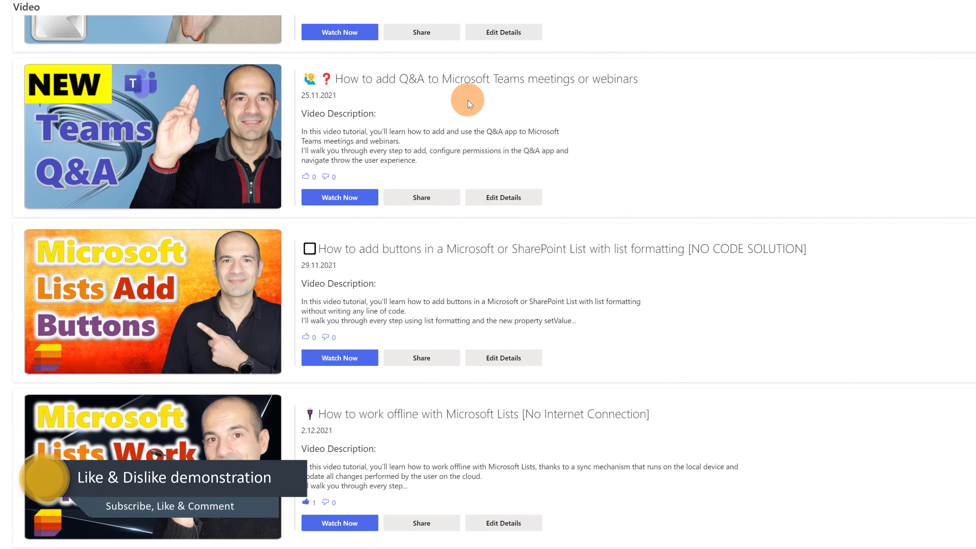
Step: Like the Lists Add Buttons video, switch to a dislike, then back to a like
scroll(414, 115, up, 3)
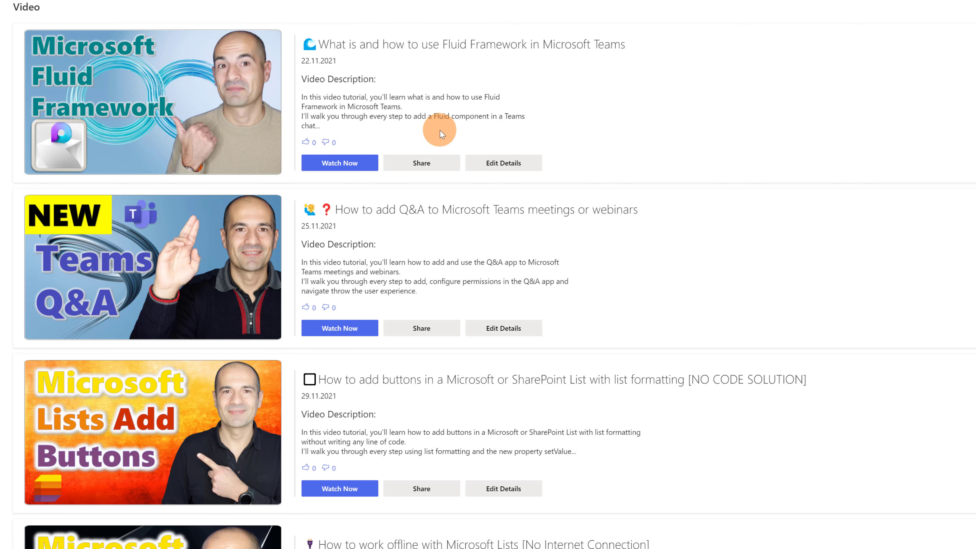
scroll(440, 131, down, 3)
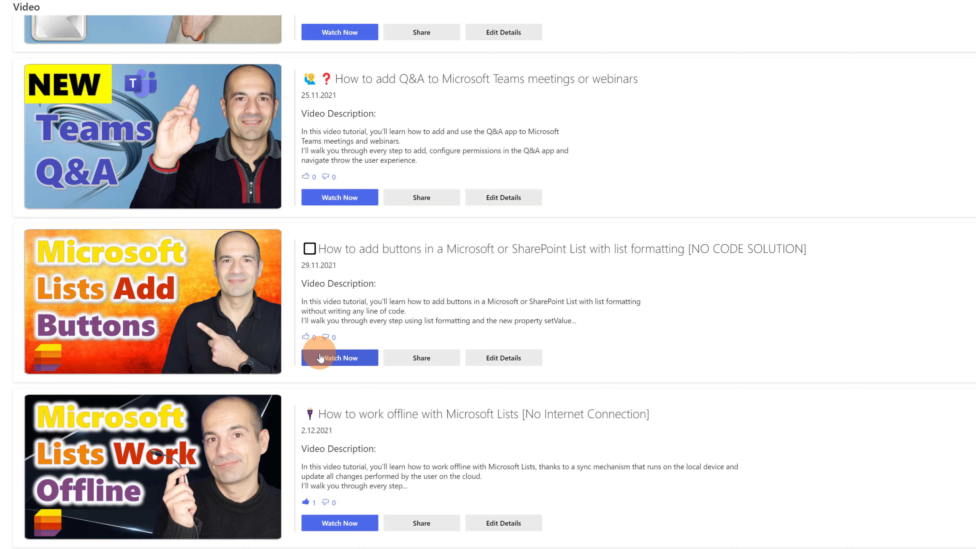
scroll(320, 358, up, 1)
click(306, 357)
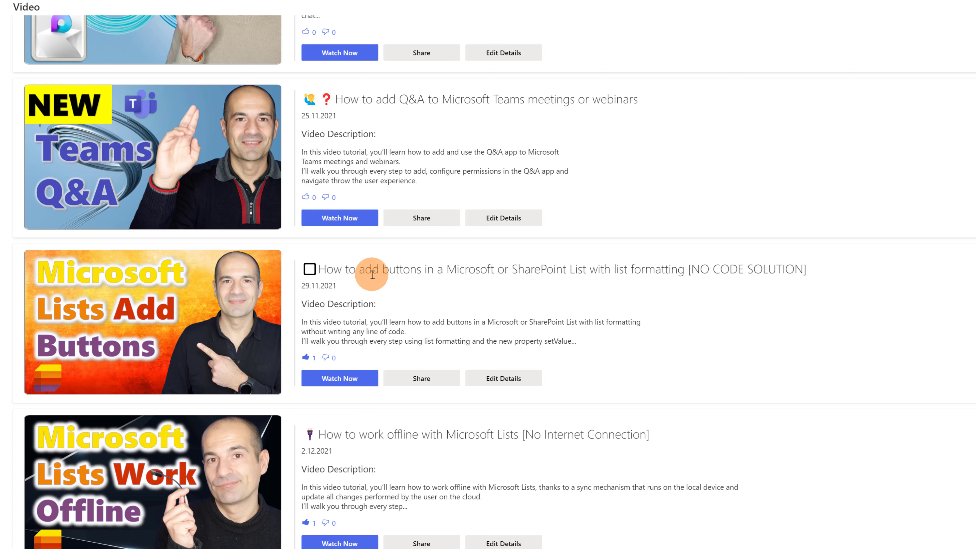
scroll(356, 285, up, 3)
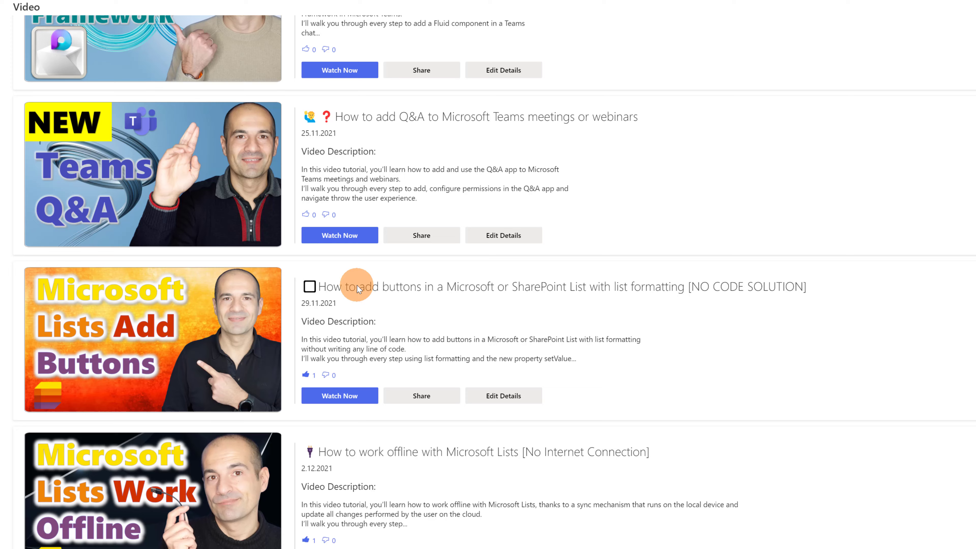
click(326, 468)
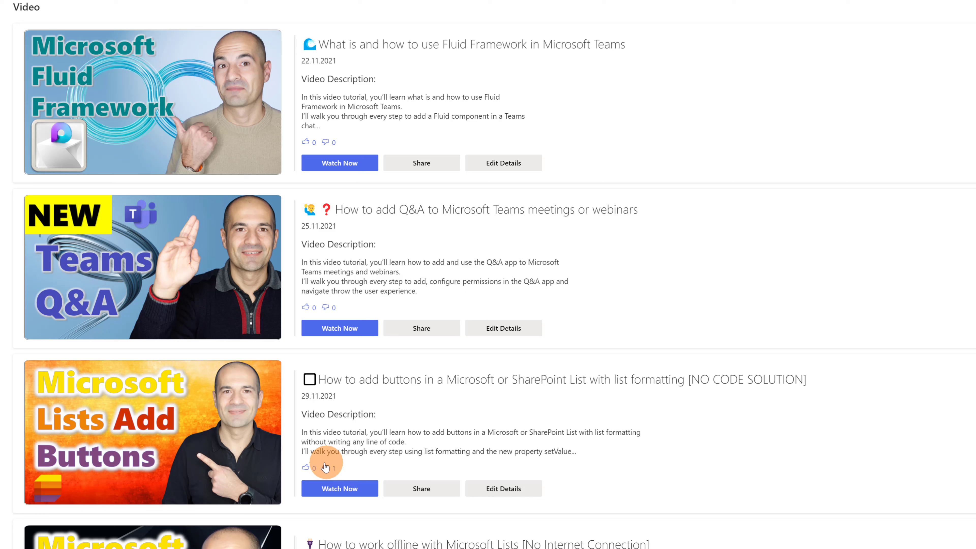
click(310, 471)
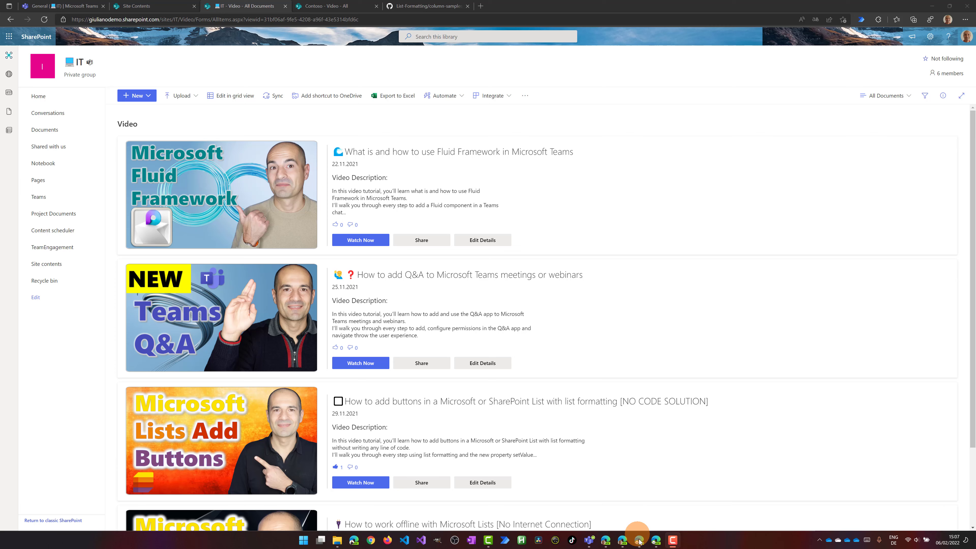
Step: In the second user's Edge window, confirm the account and like the Lists Add Buttons video
click(639, 542)
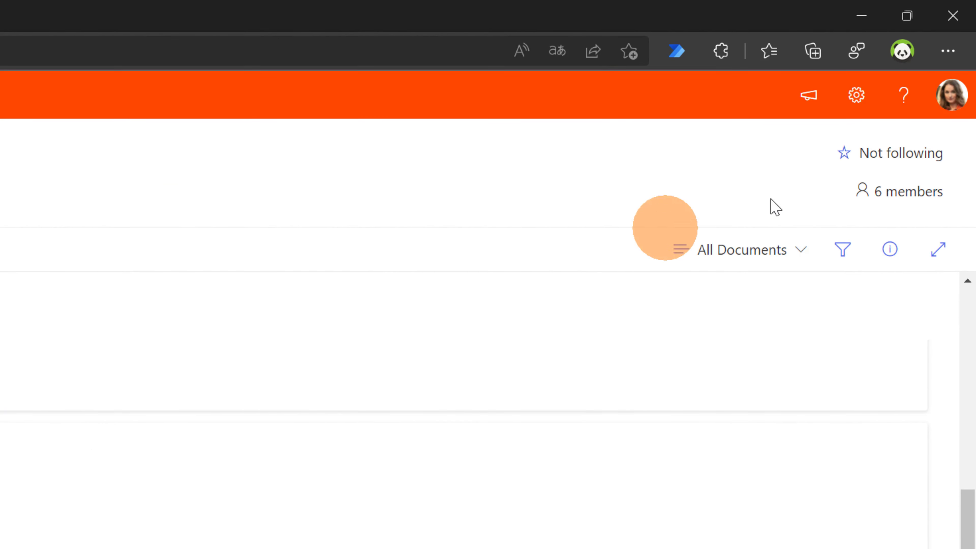
click(943, 102)
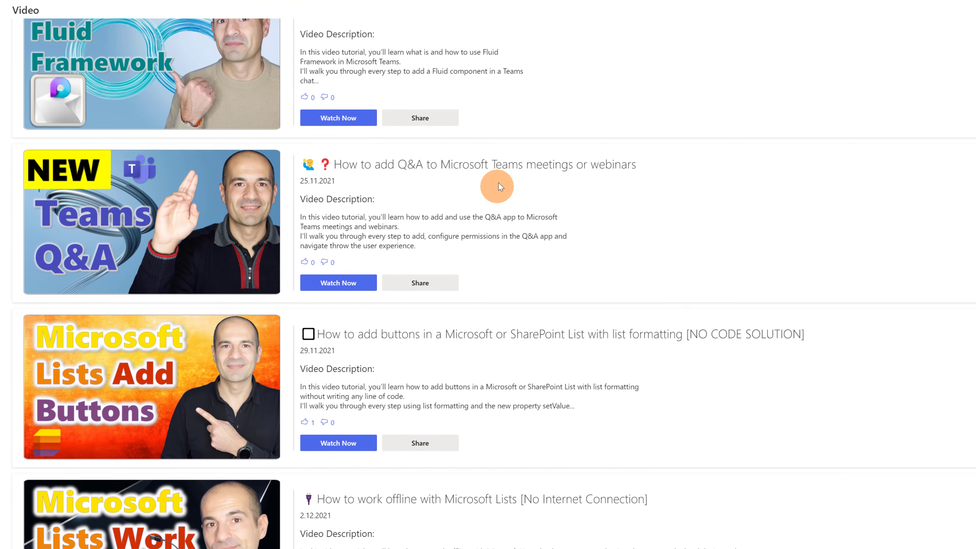
scroll(497, 212, up, 1)
scroll(429, 261, down, 3)
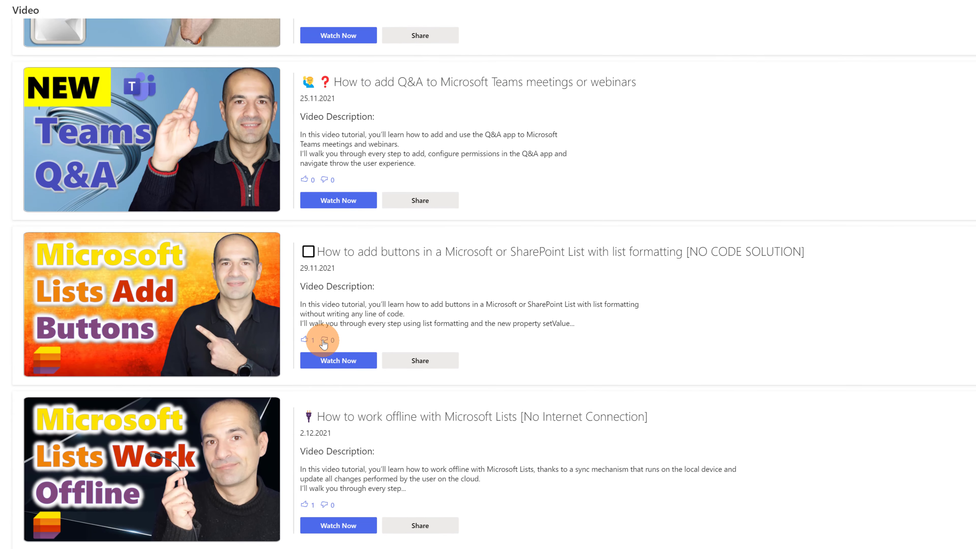
click(311, 342)
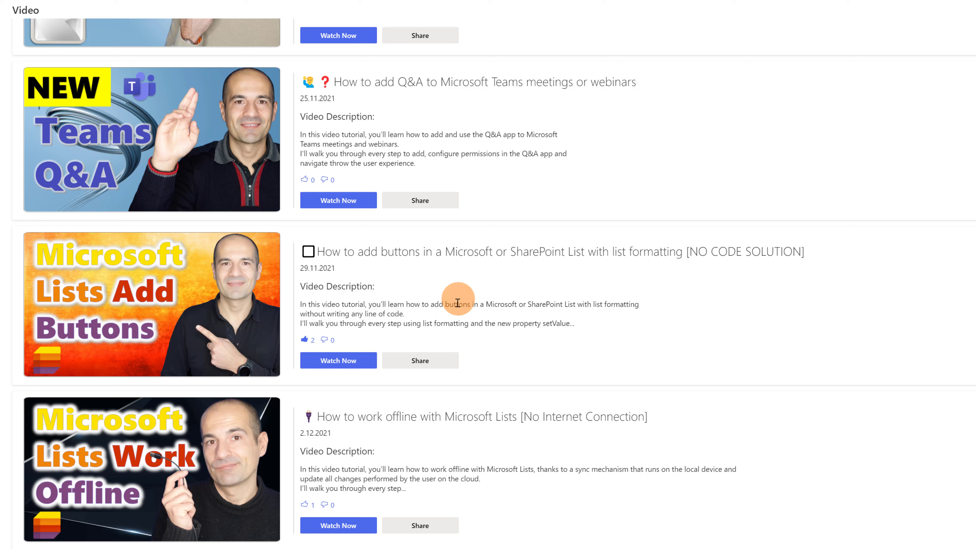
scroll(320, 77, up, 3)
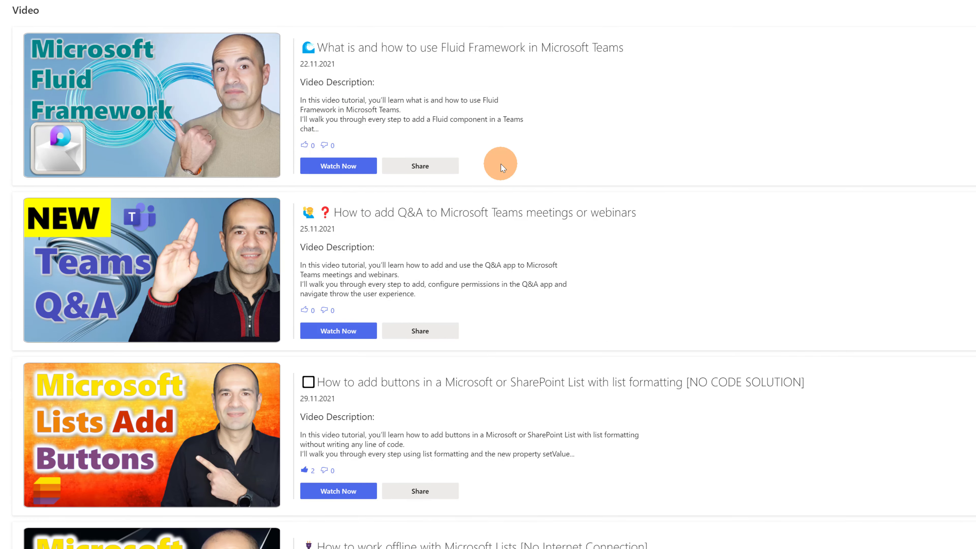
scroll(501, 164, down, 3)
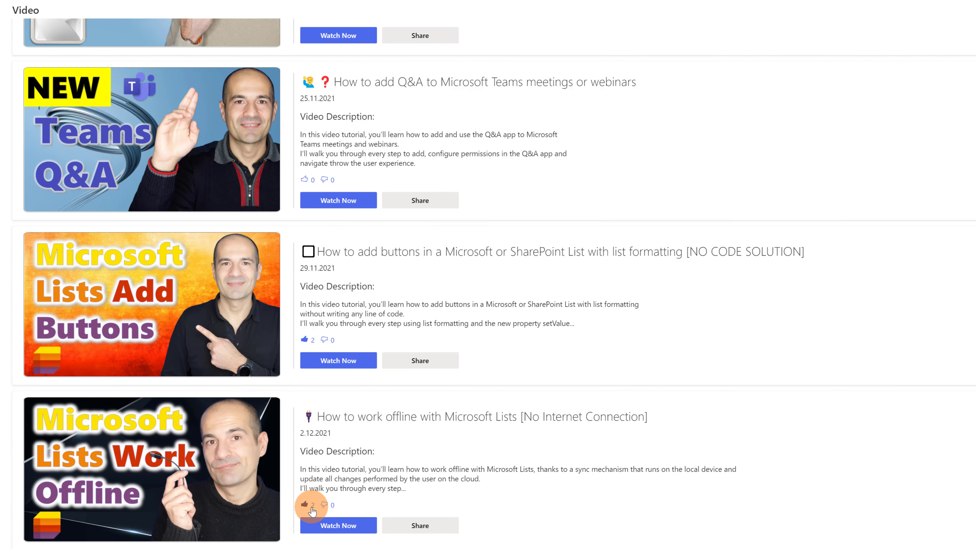
scroll(326, 342, up, 3)
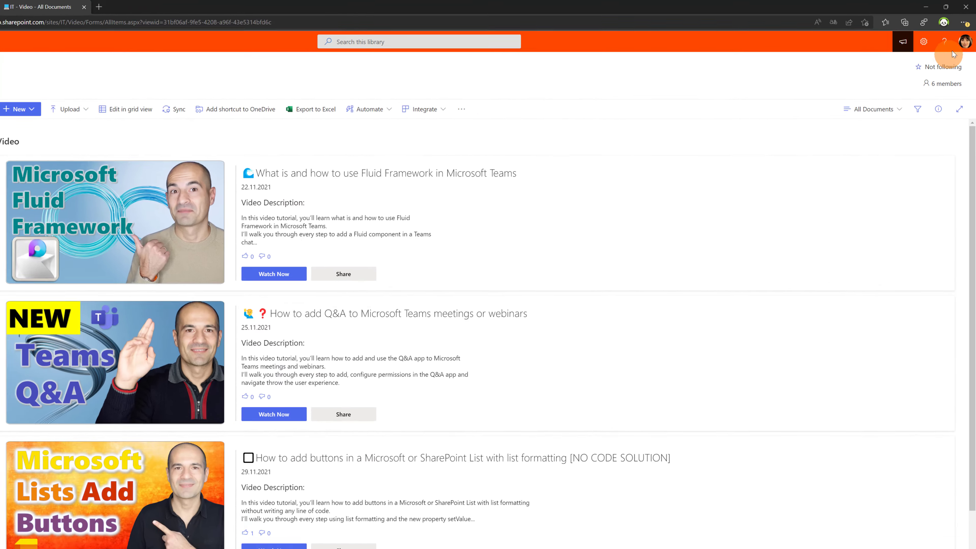
Step: As the third user, dislike the Lists Add Buttons video, giving 2 likes and 1 dislike
click(966, 37)
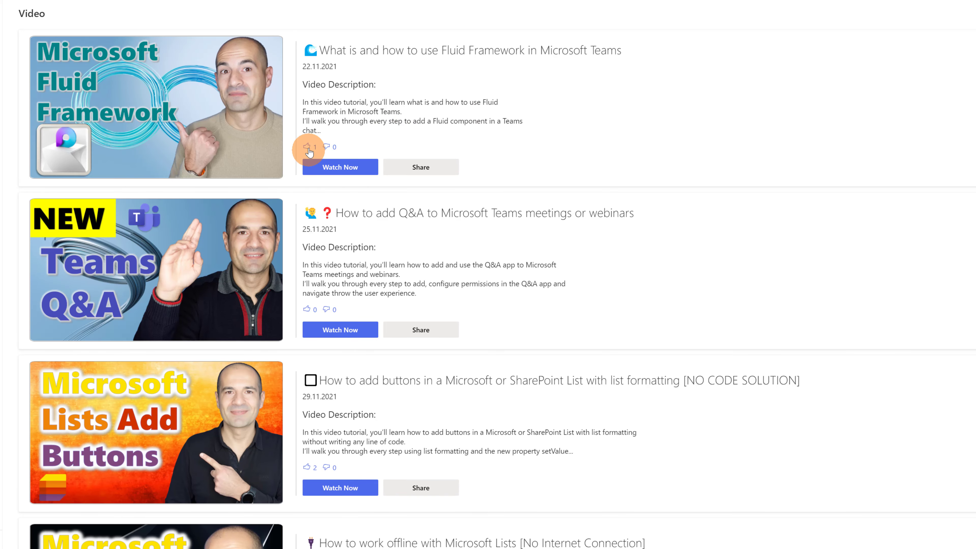
scroll(311, 155, down, 3)
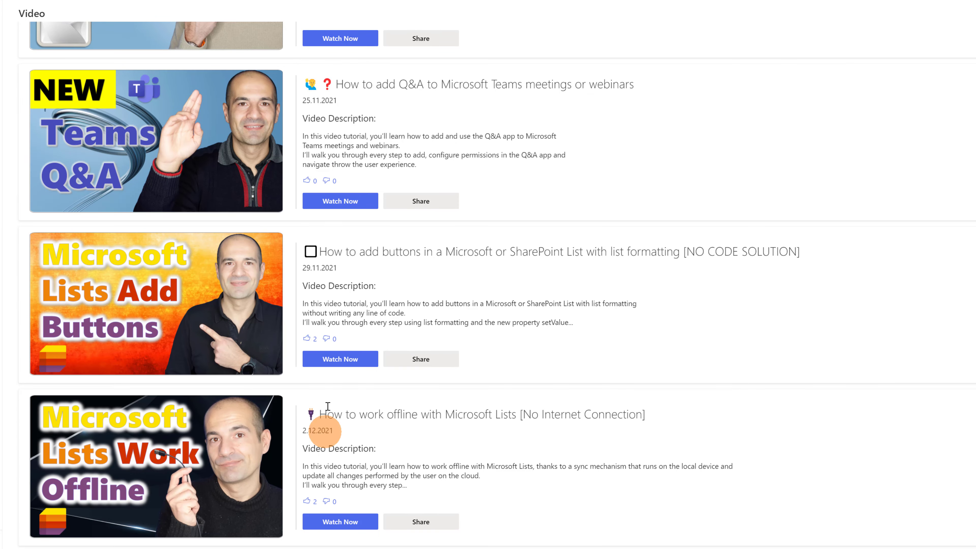
click(326, 338)
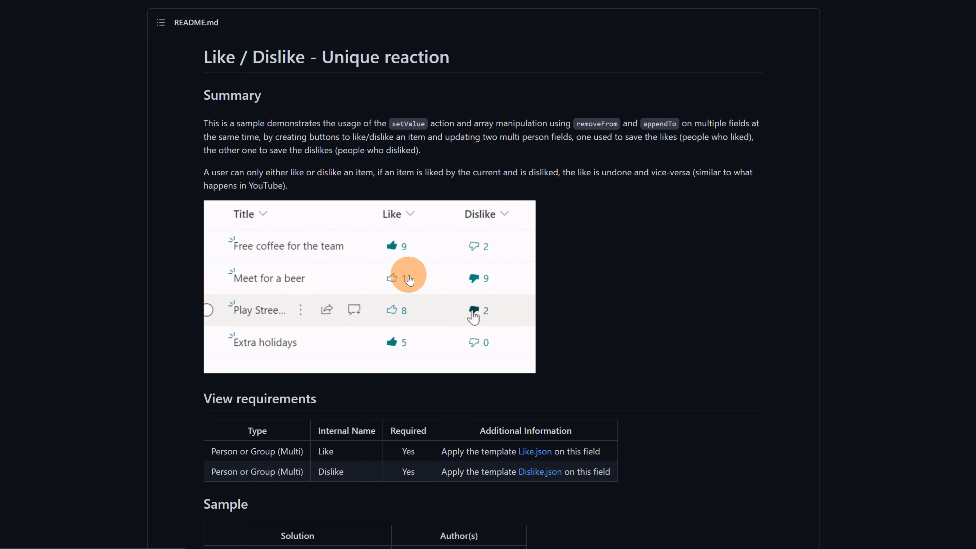
Step: Scroll the sample README down to the View requirements for the Like and Dislike fields
scroll(201, 183, down, 5)
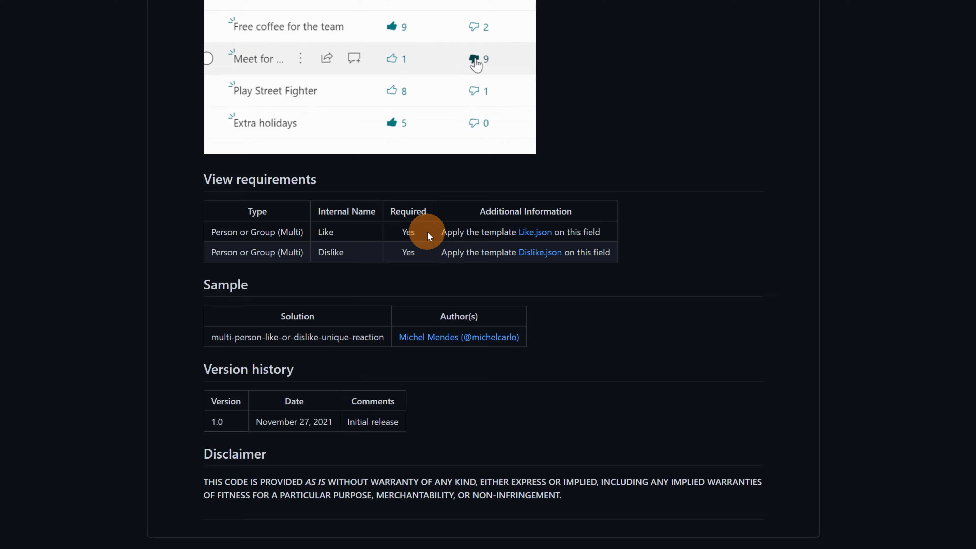
Step: Open the Like.json template and examine its button element and LikeSolid icon code
click(537, 232)
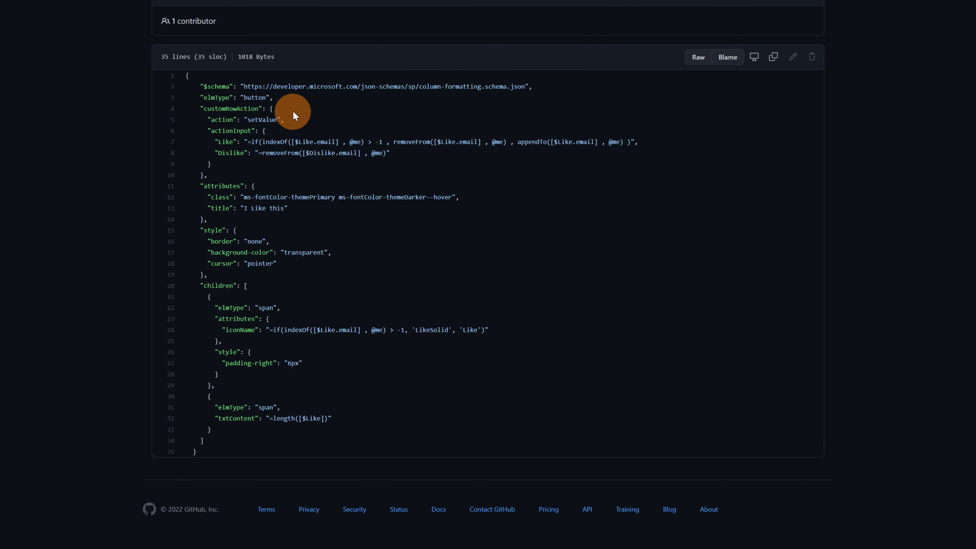
double_click(257, 98)
click(319, 125)
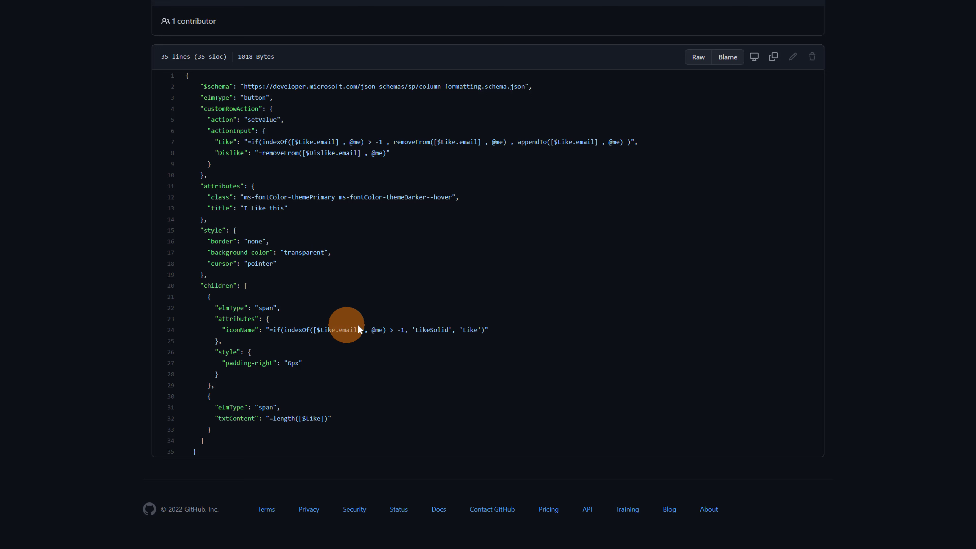
double_click(432, 329)
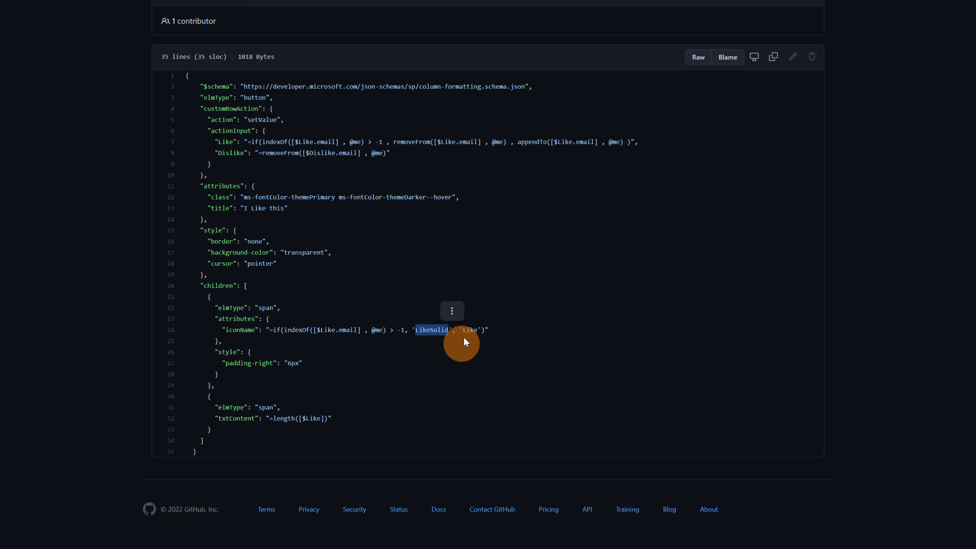
mouse_move(463, 338)
mouse_down()
mouse_move(482, 349)
mouse_move(463, 334)
mouse_up()
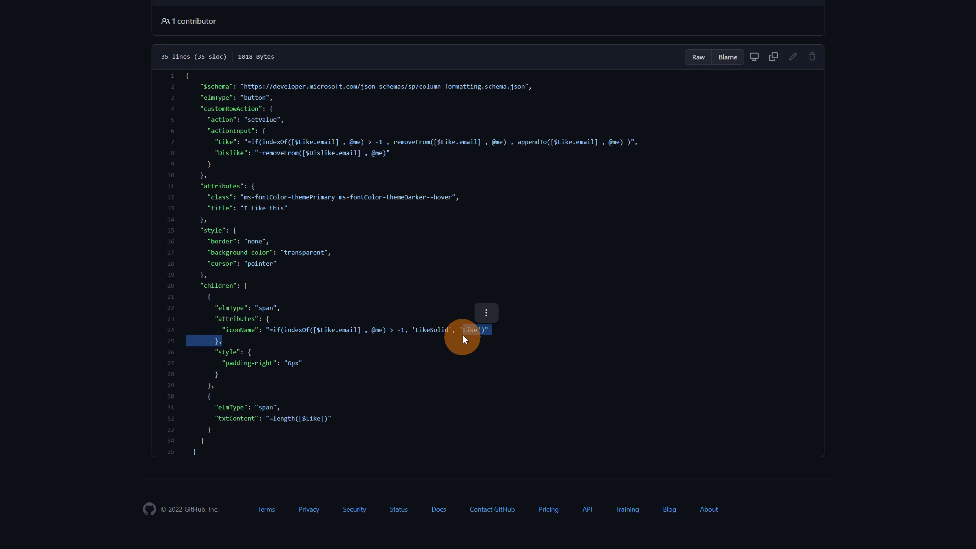
click(343, 347)
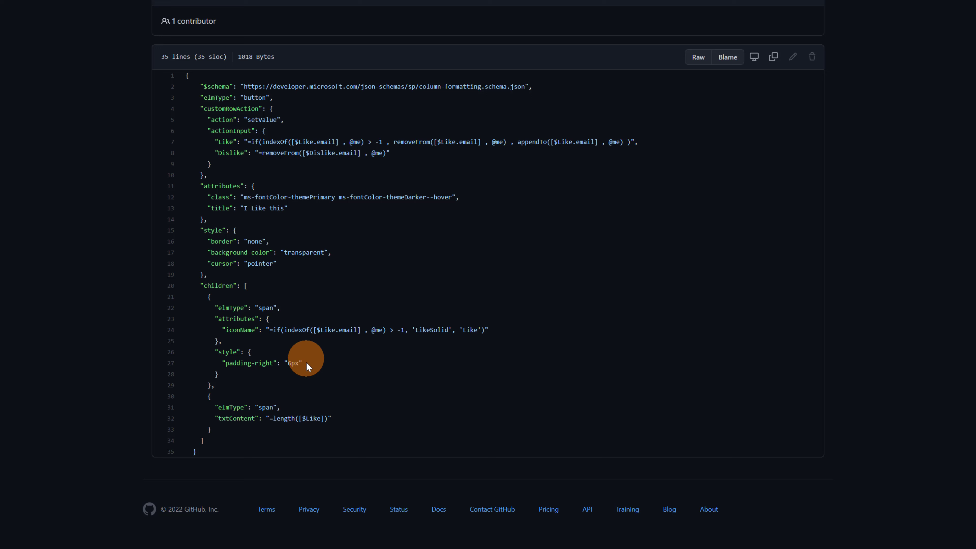
Step: Review the LikeSolid and Like icon names, then open the Dislike.json template
double_click(442, 330)
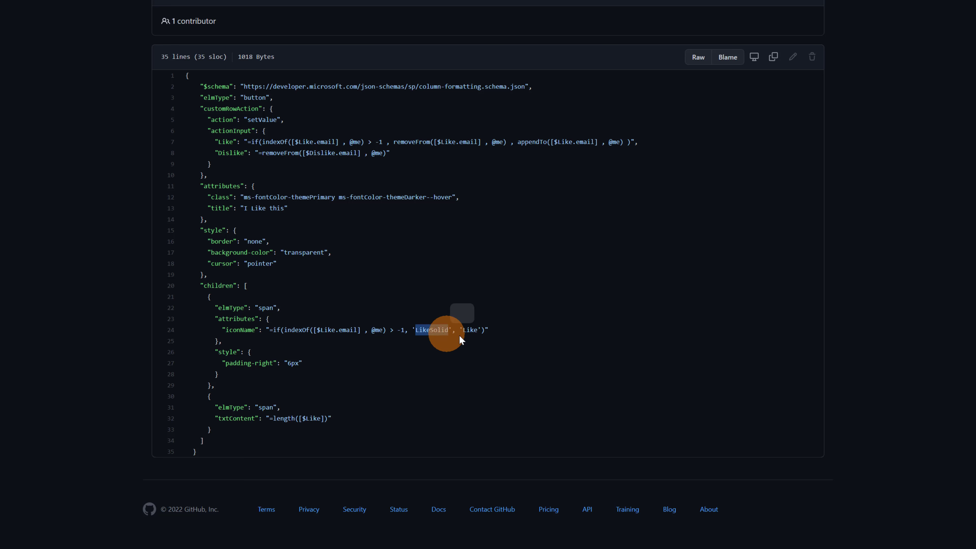
double_click(470, 330)
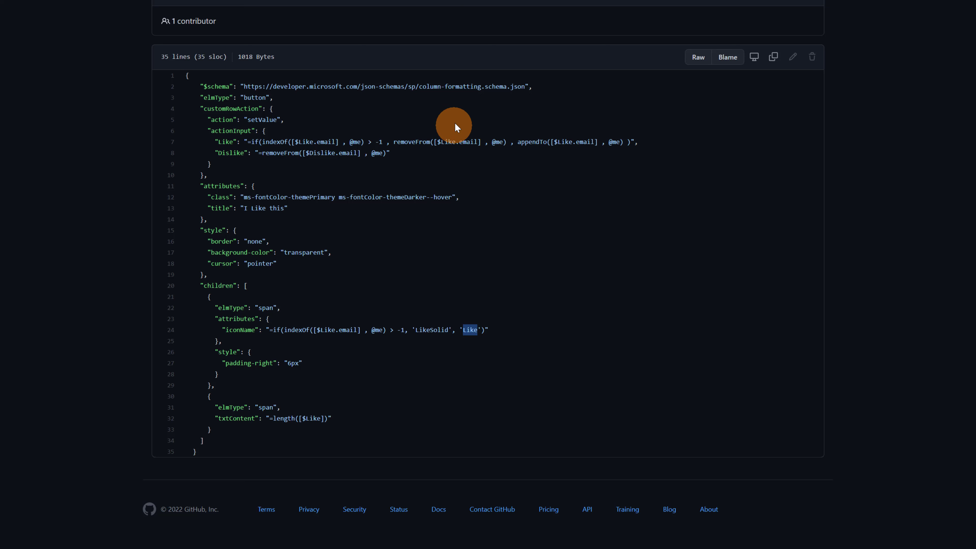
click(463, 2)
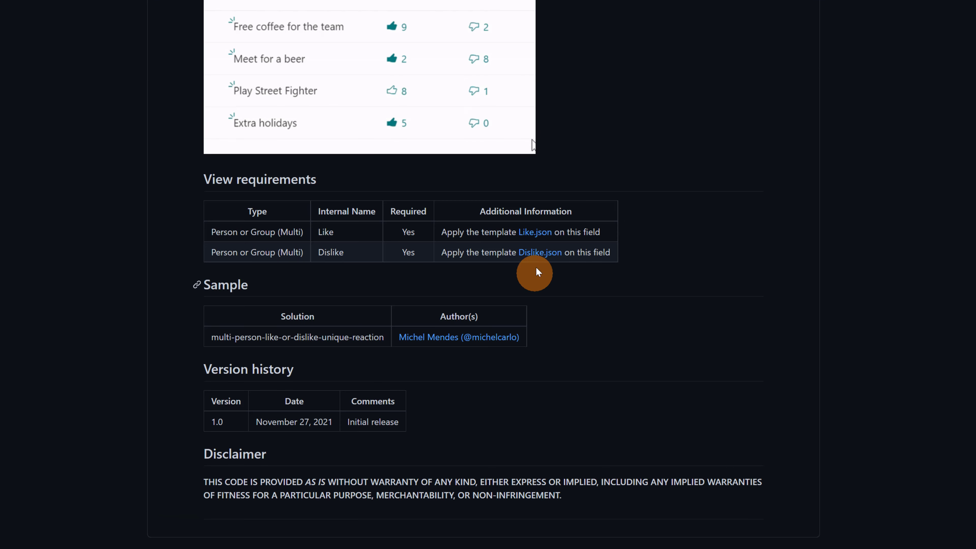
click(541, 255)
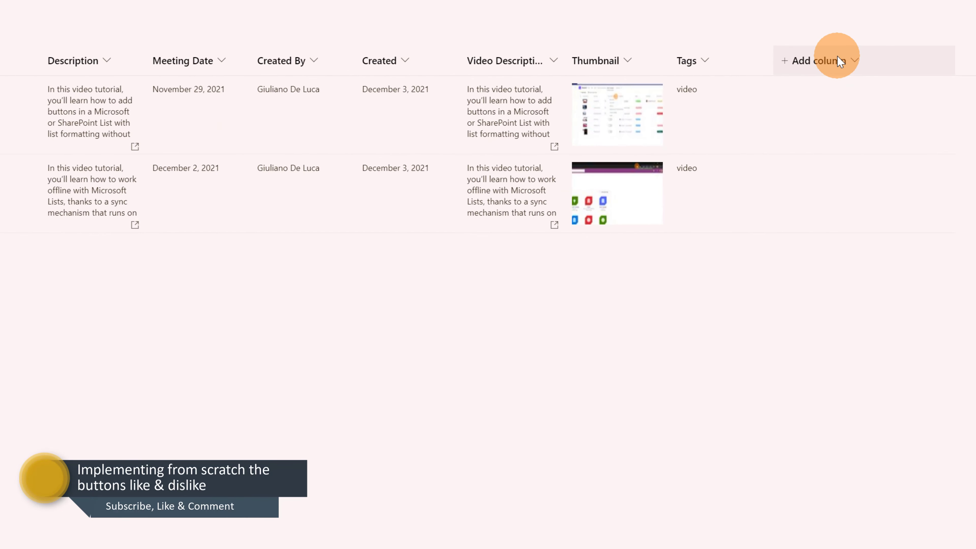
Step: Add a Person column named Like with Allow multiple selections turned on
click(837, 56)
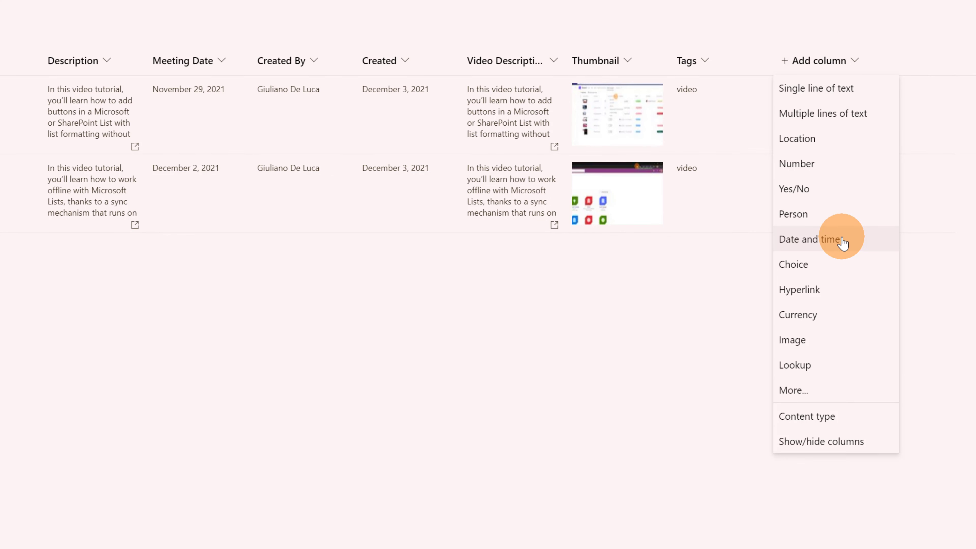
click(804, 221)
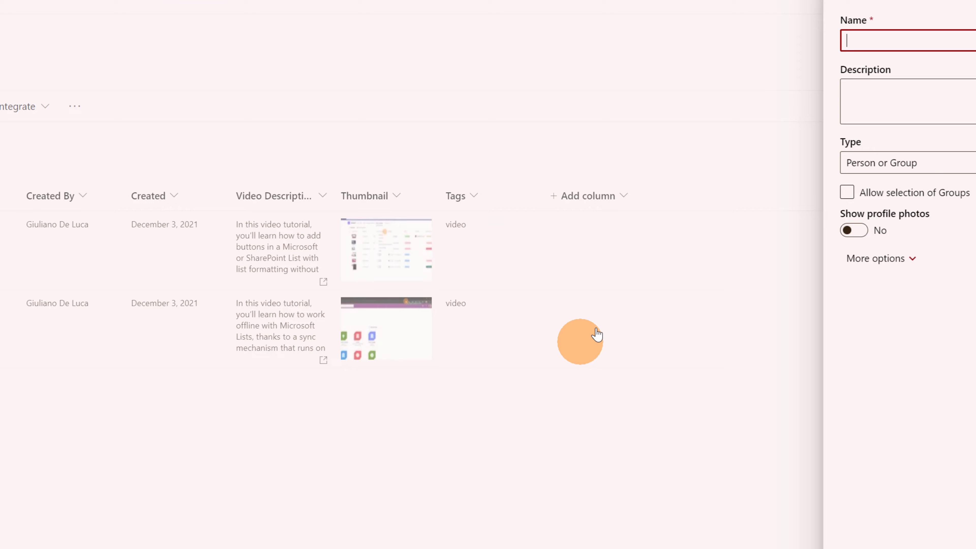
click(804, 240)
click(852, 96)
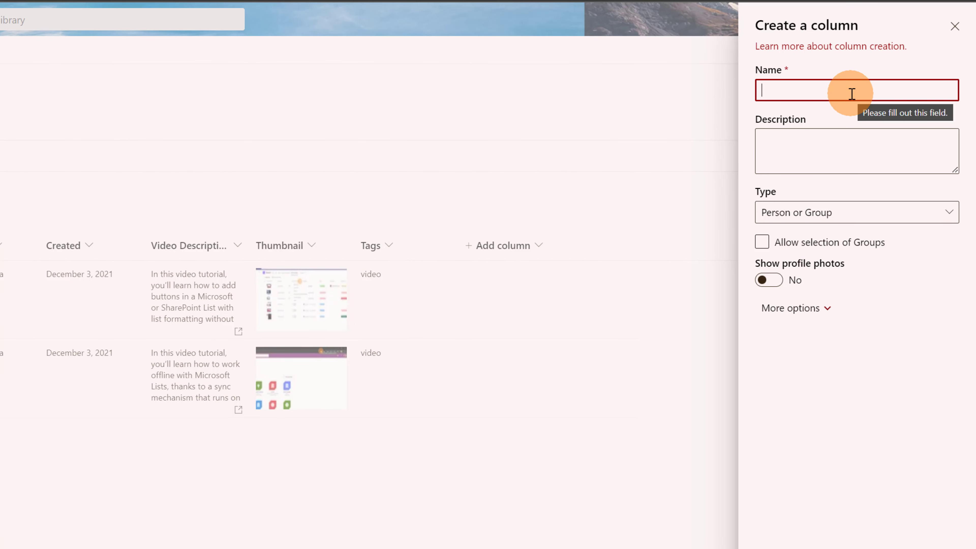
text(Like)
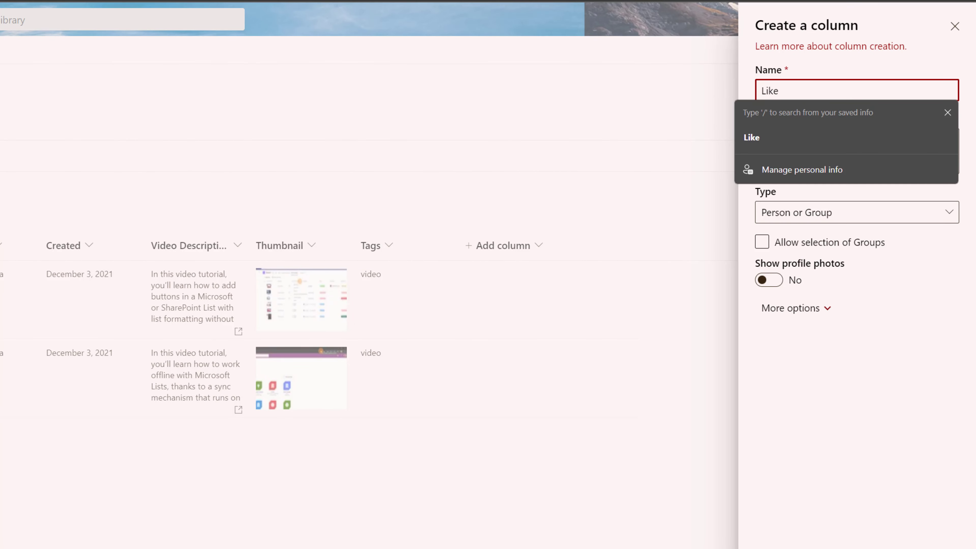
click(812, 312)
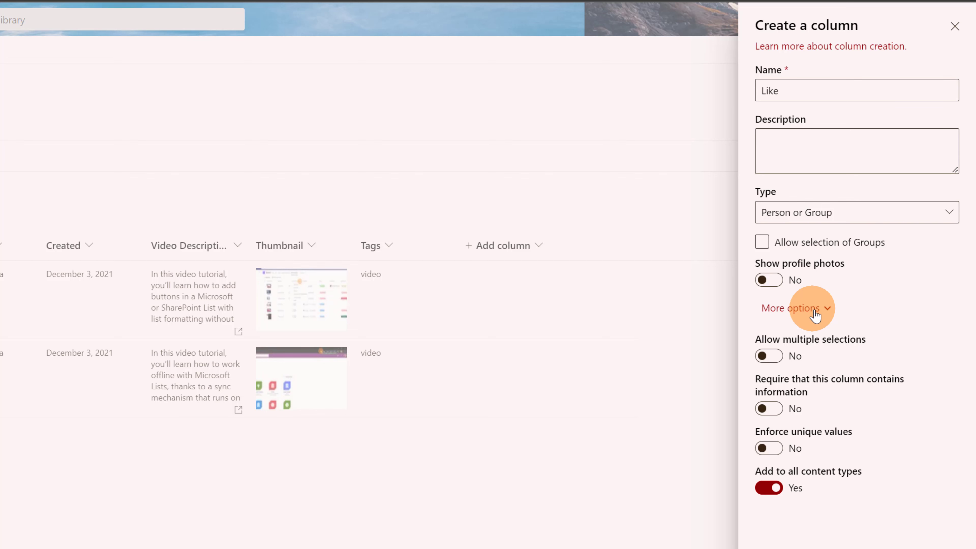
click(772, 358)
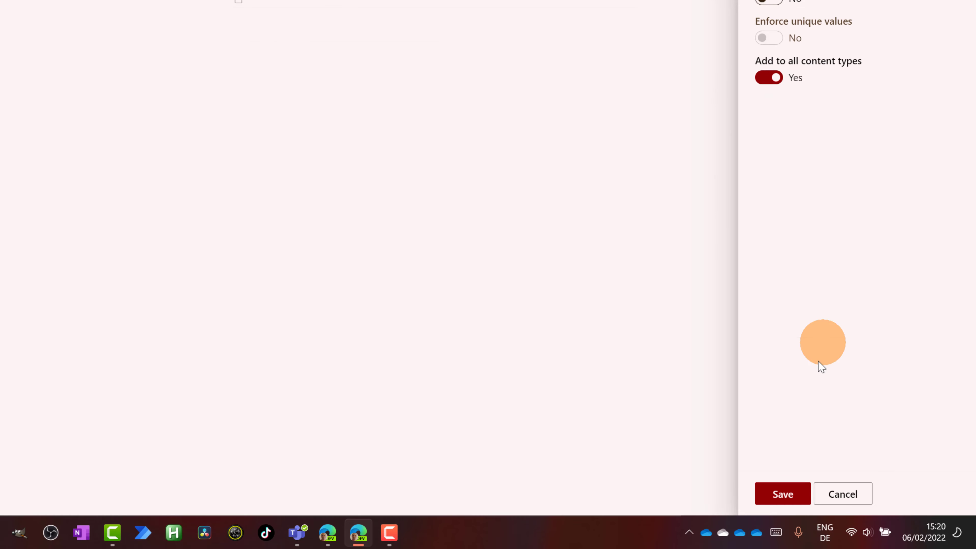
click(783, 494)
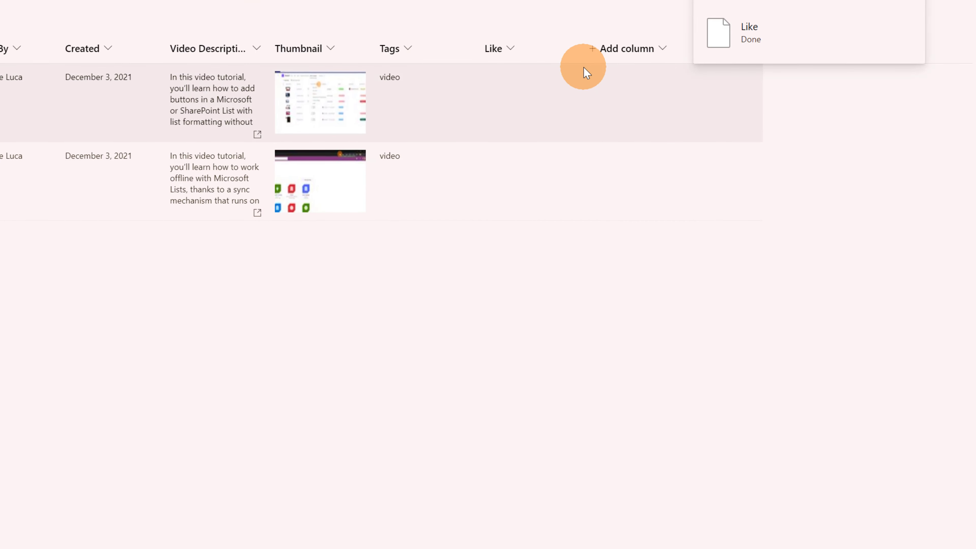
Step: Start a Person column named Dislike with Allow multiple selections set to Yes
click(625, 52)
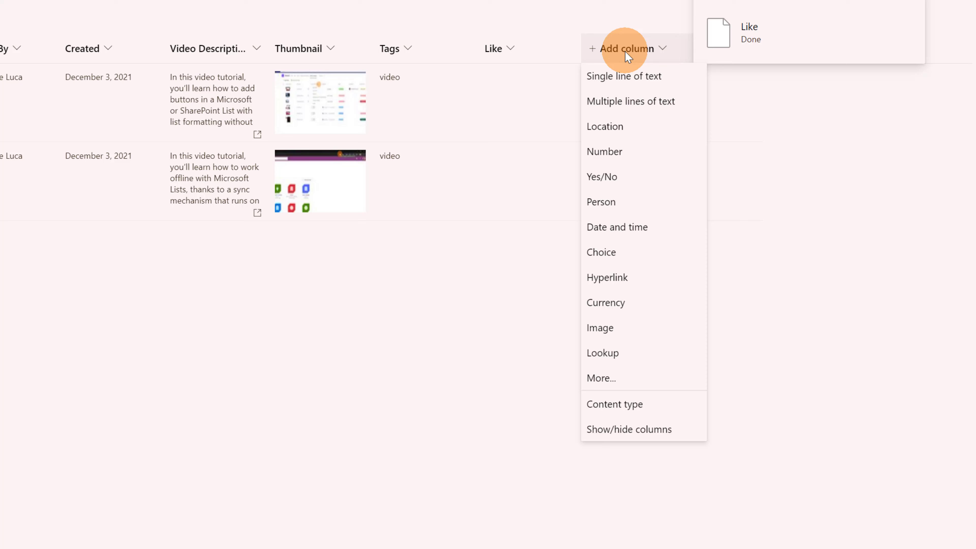
click(627, 201)
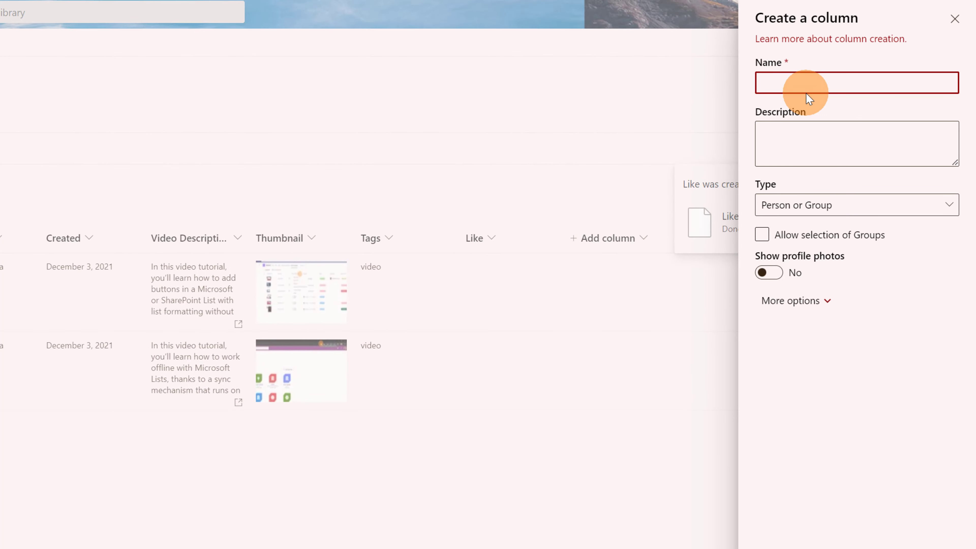
text(Dislike)
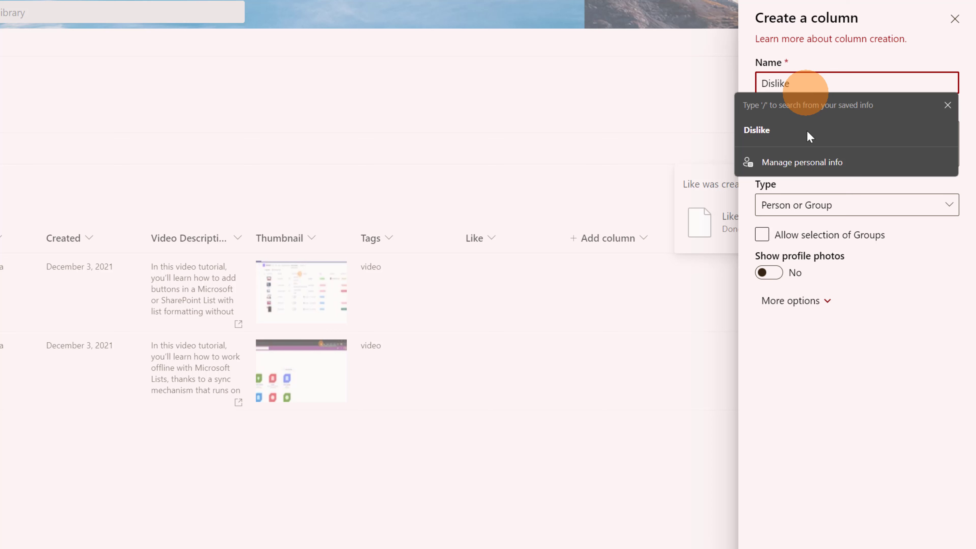
click(823, 344)
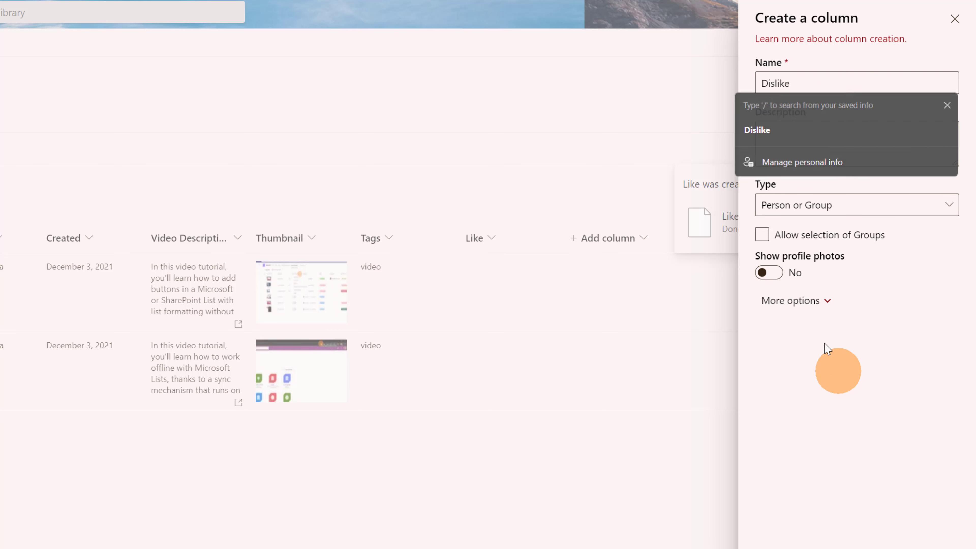
click(797, 304)
click(776, 349)
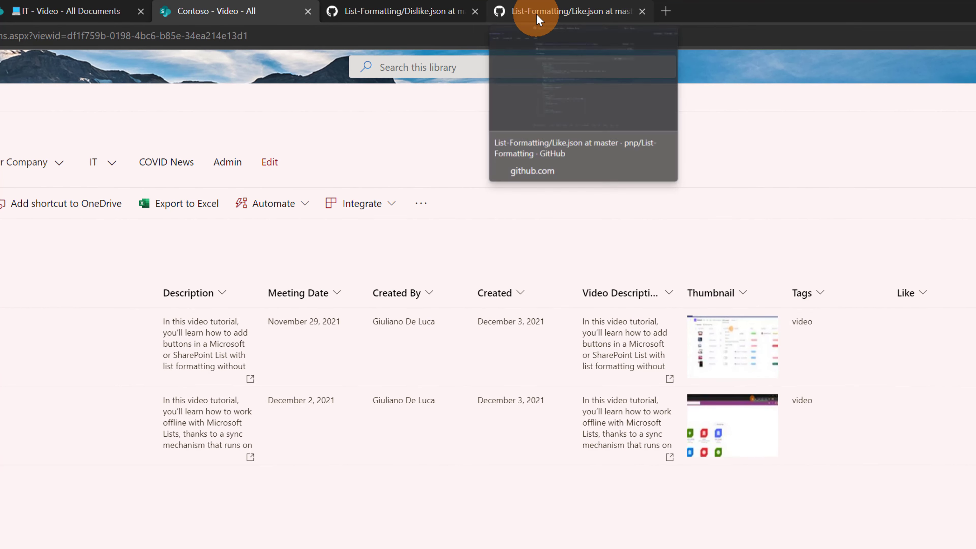
Step: Copy the full Like.json code from the GitHub template page
click(538, 16)
drag(130, 361, 272, 530)
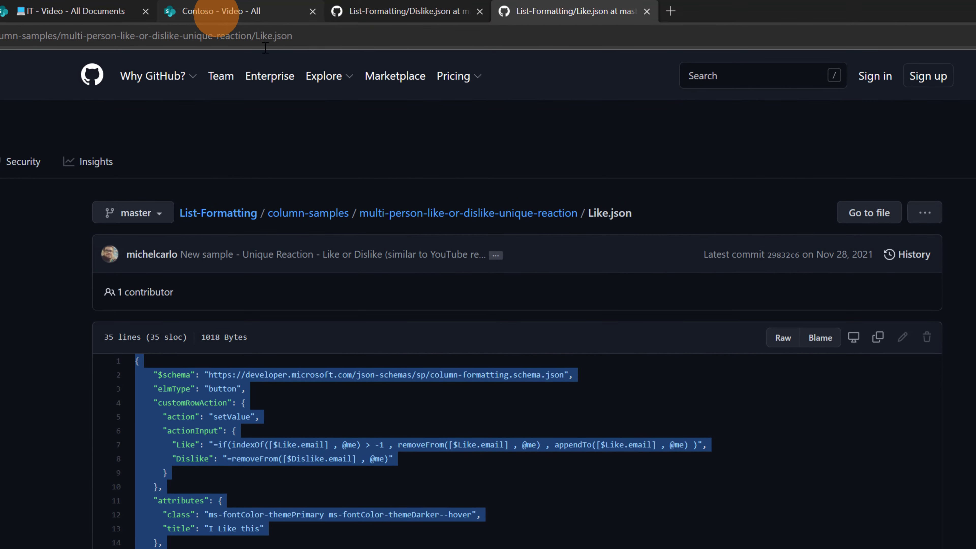
click(216, 14)
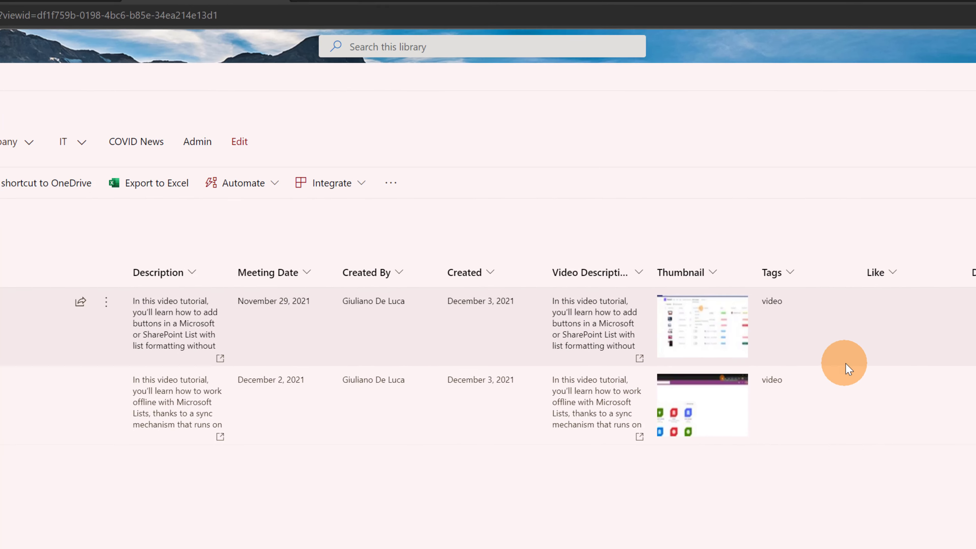
Step: Replace the Like column's Format this column JSON with the copied Like.json code
click(493, 42)
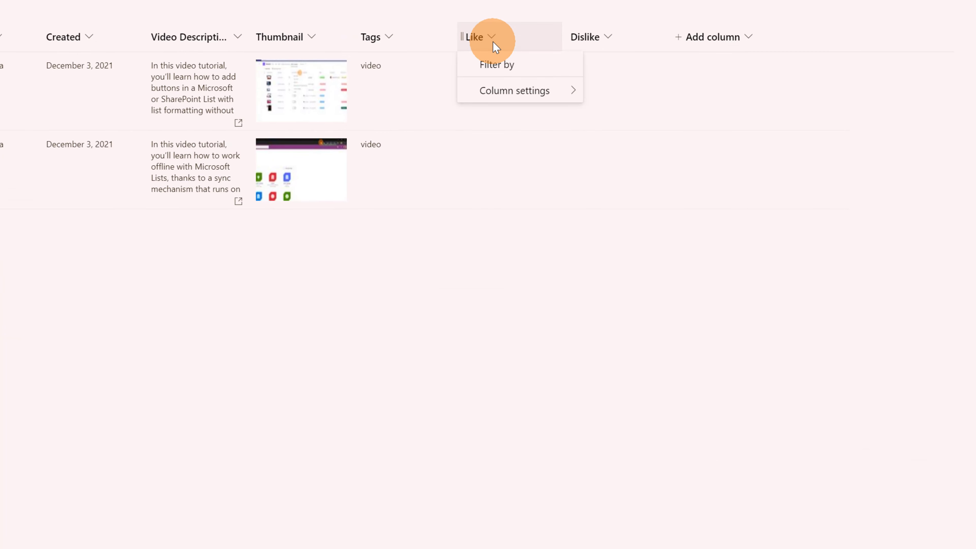
click(528, 91)
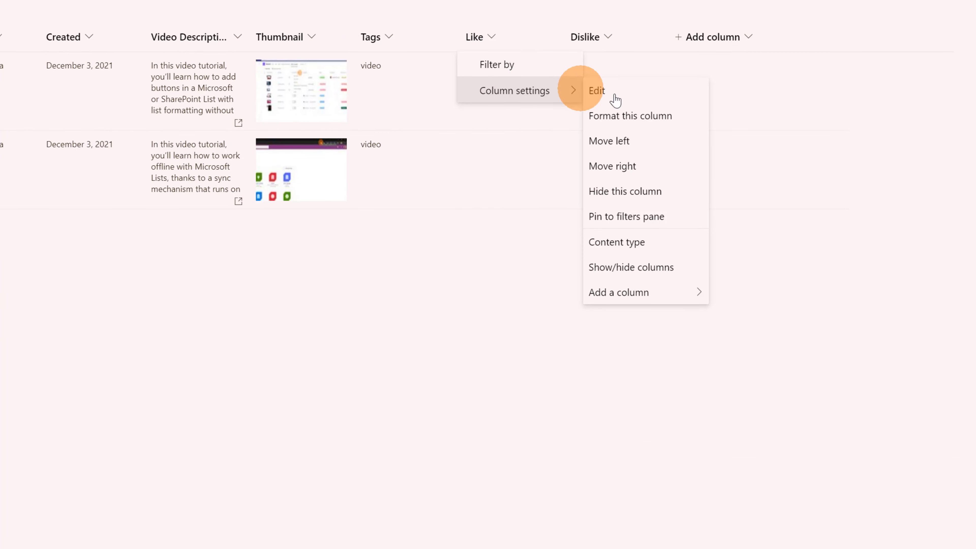
click(655, 117)
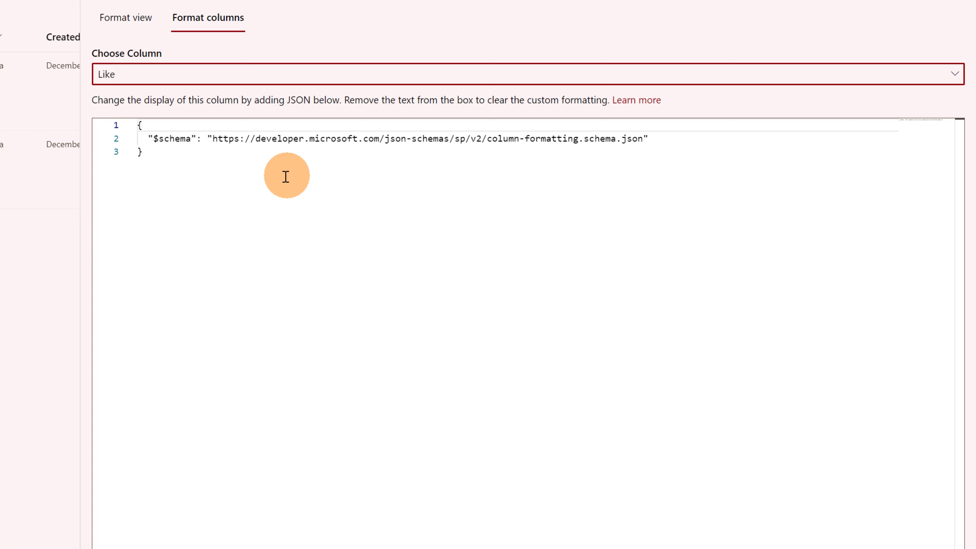
click(283, 176)
key(ctrl+a)
key(ctrl+v)
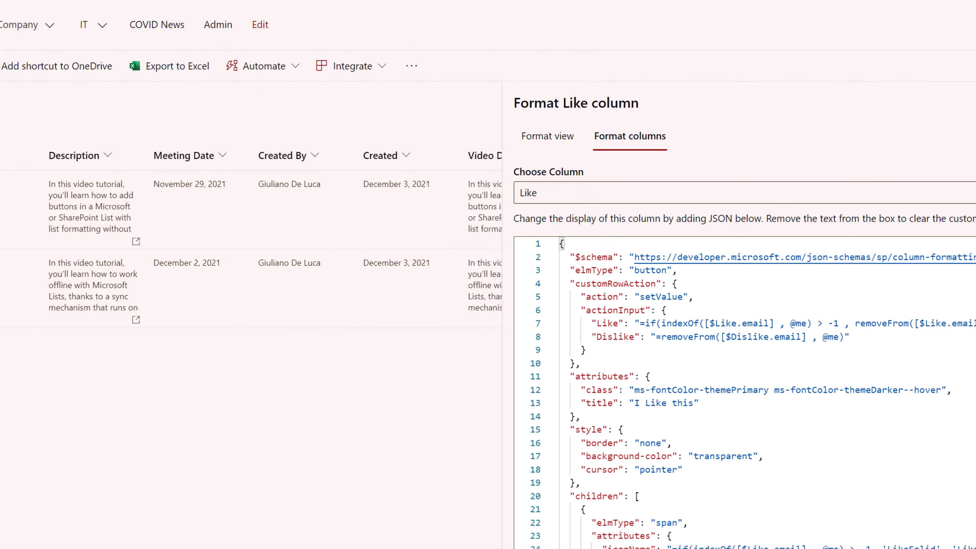
scroll(250, 239, right, 10)
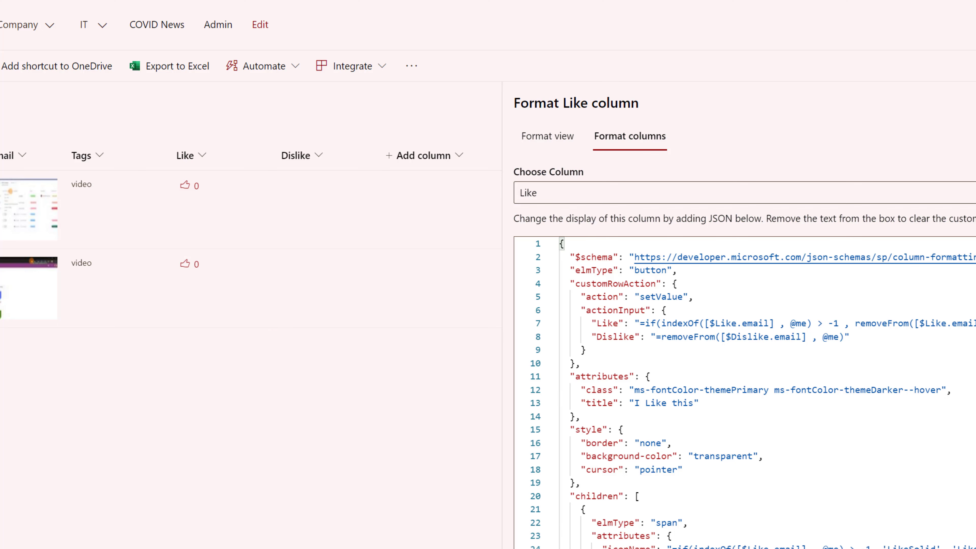
key(Escape)
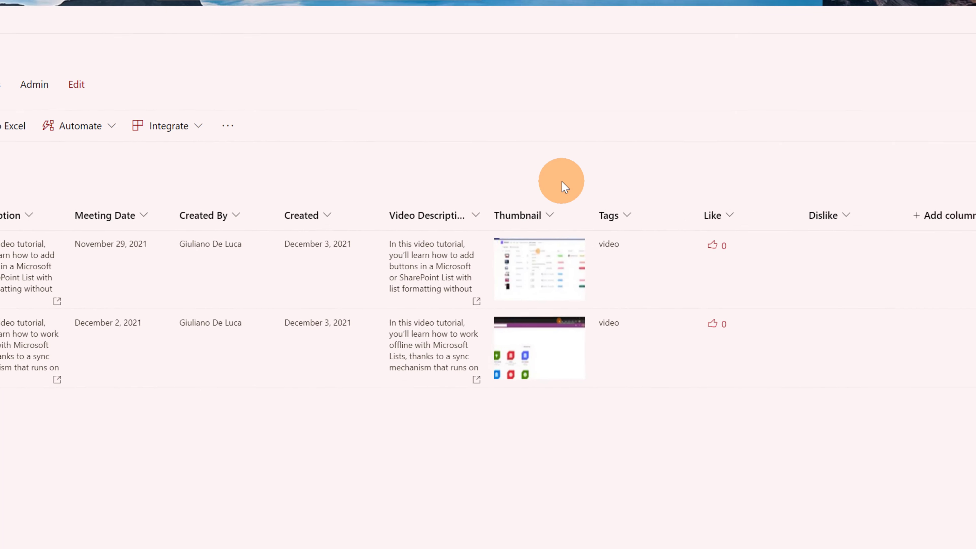
Step: Replace the Dislike column's formatting JSON with the code copied from Dislike.json
click(601, 292)
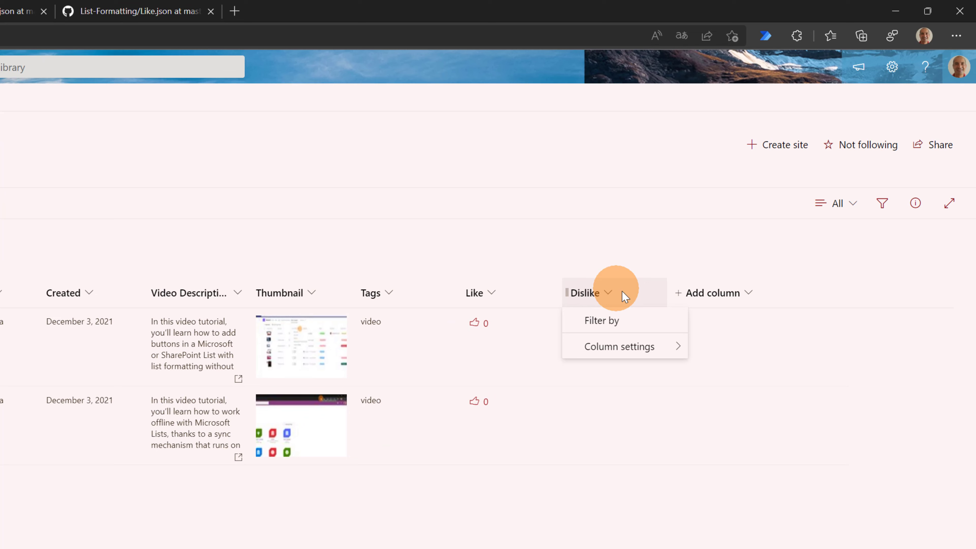
mouse_move(653, 348)
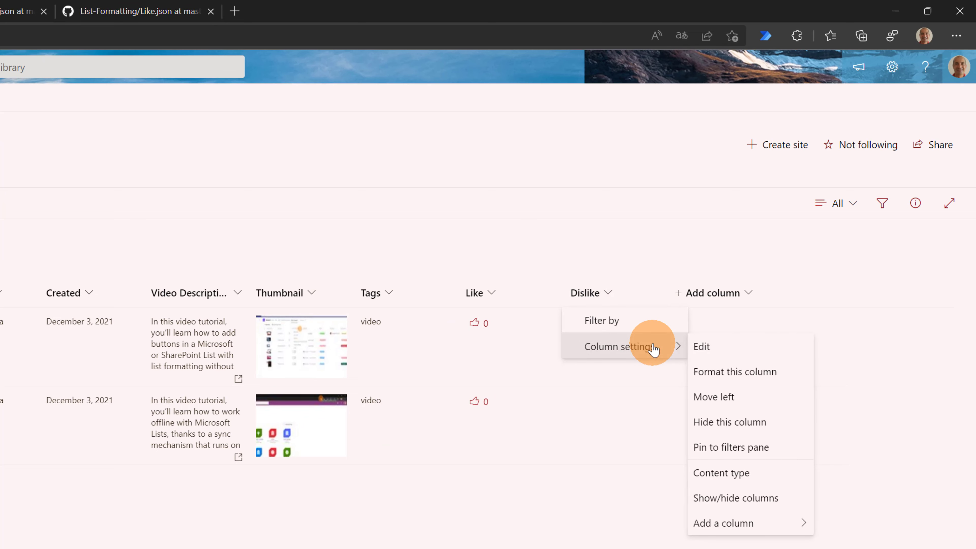
click(743, 371)
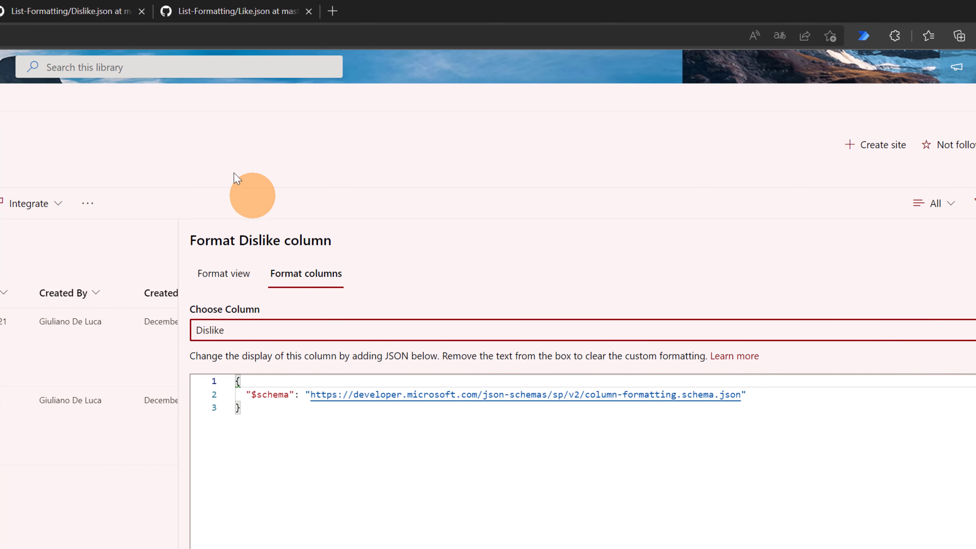
click(408, 20)
scroll(266, 384, down, 5)
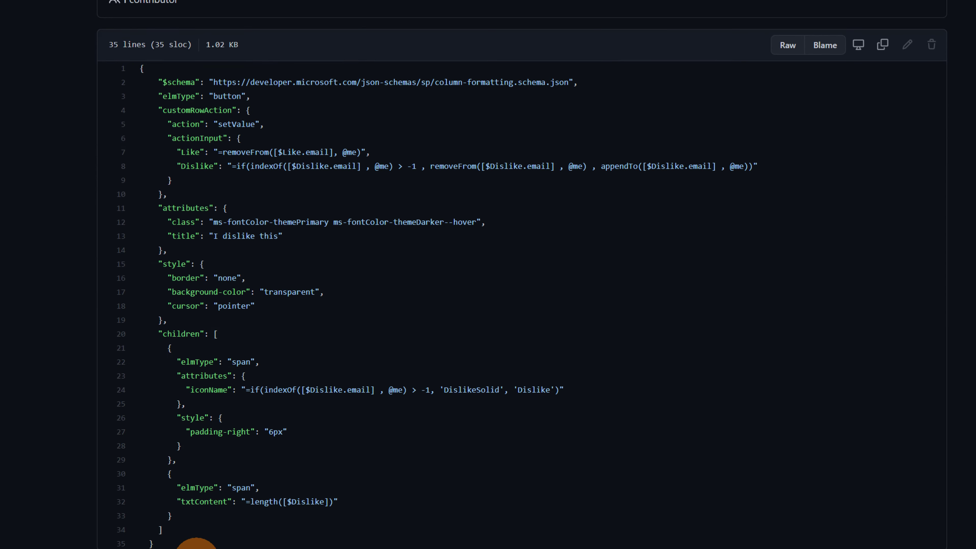
drag(156, 533, 137, 72)
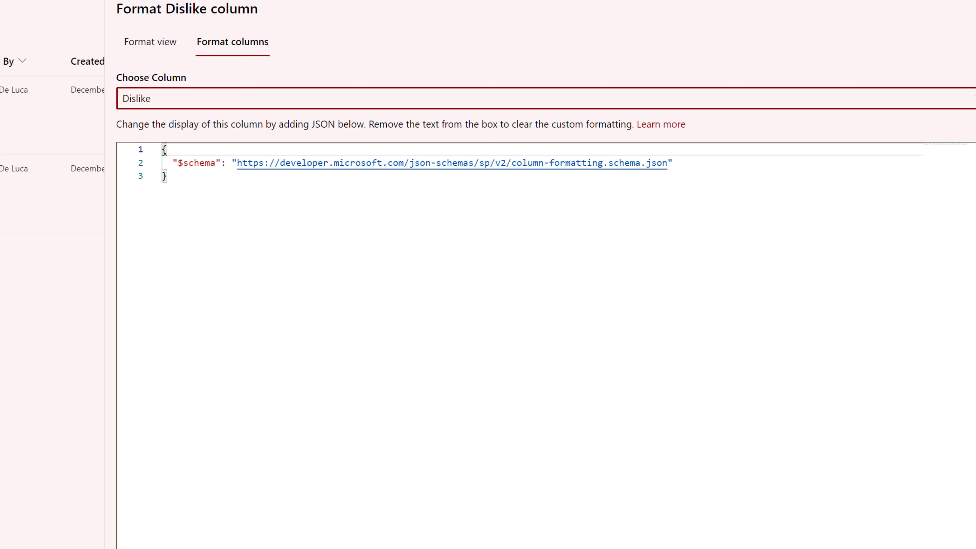
click(294, 231)
key(ctrl+a)
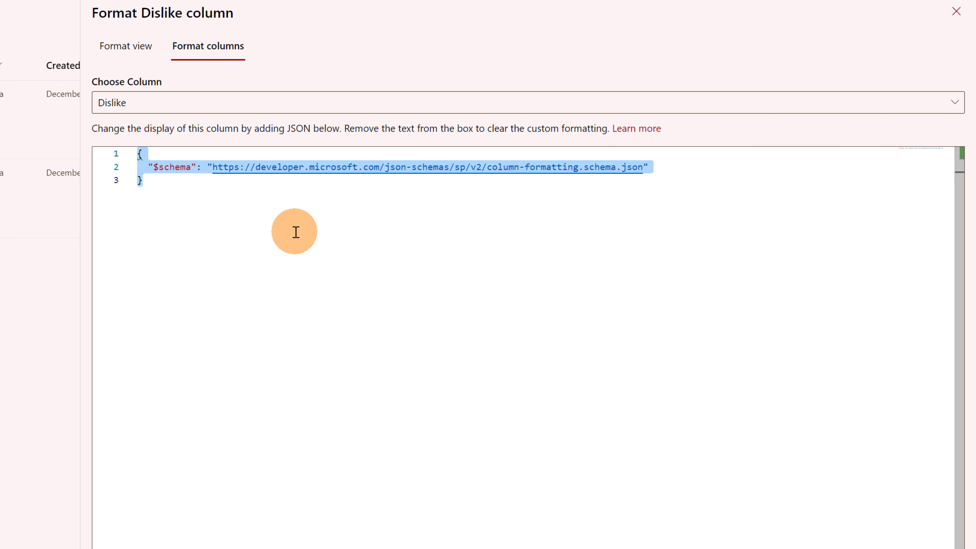
key(ctrl+v)
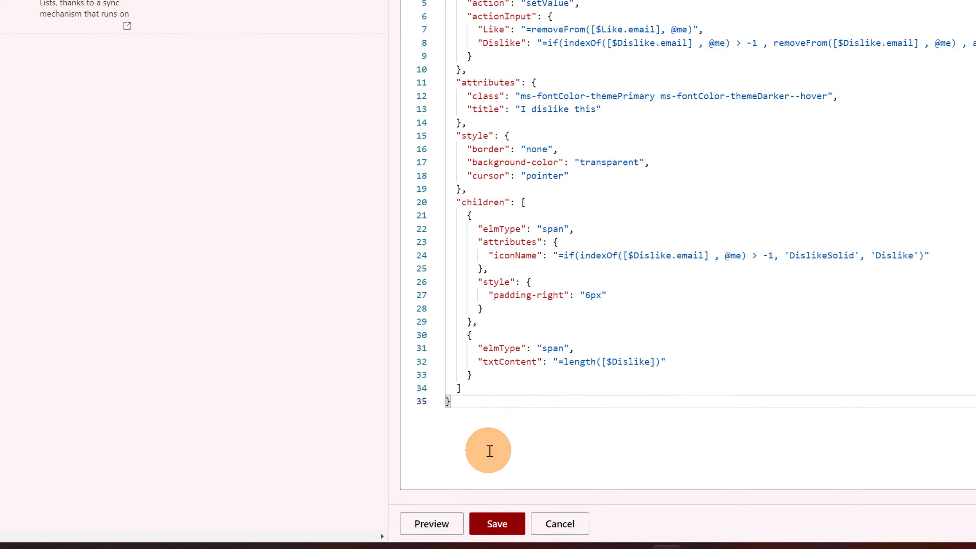
Step: Preview the Dislike formatting and test the thumbs-down button on the second video
click(447, 524)
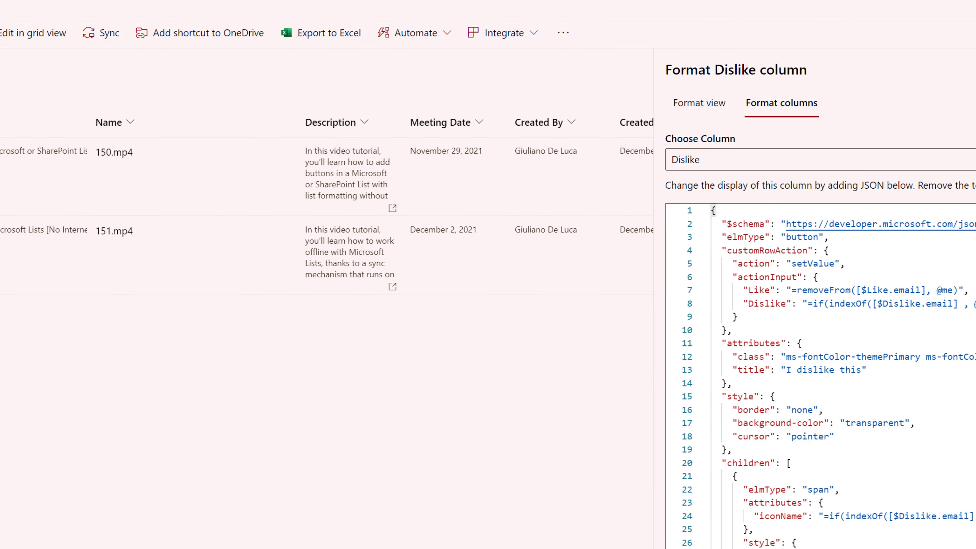
scroll(315, 215, right, 5)
click(362, 231)
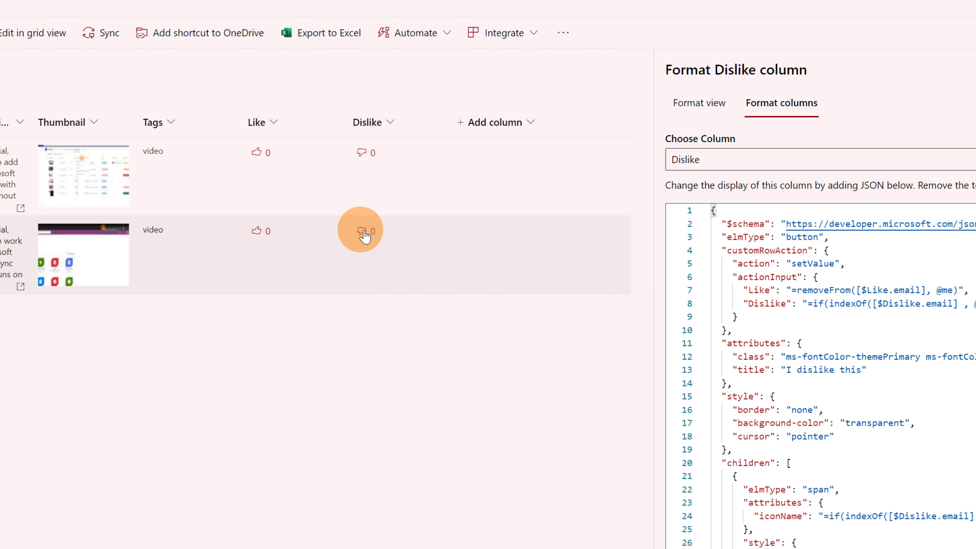
click(649, 431)
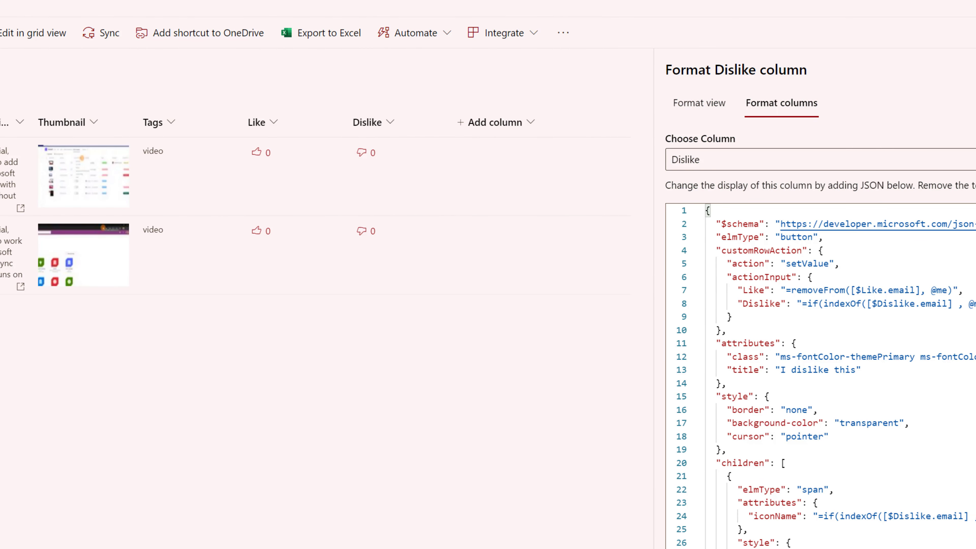
key(Escape)
scroll(726, 246, right, 10)
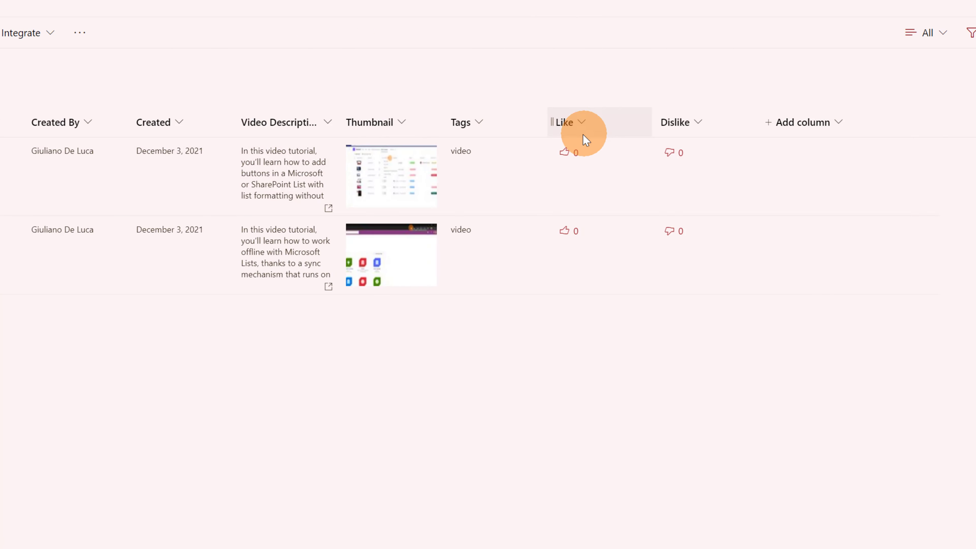
Step: Like the first video, then switch to the IT - Video - All Documents library tab
click(566, 153)
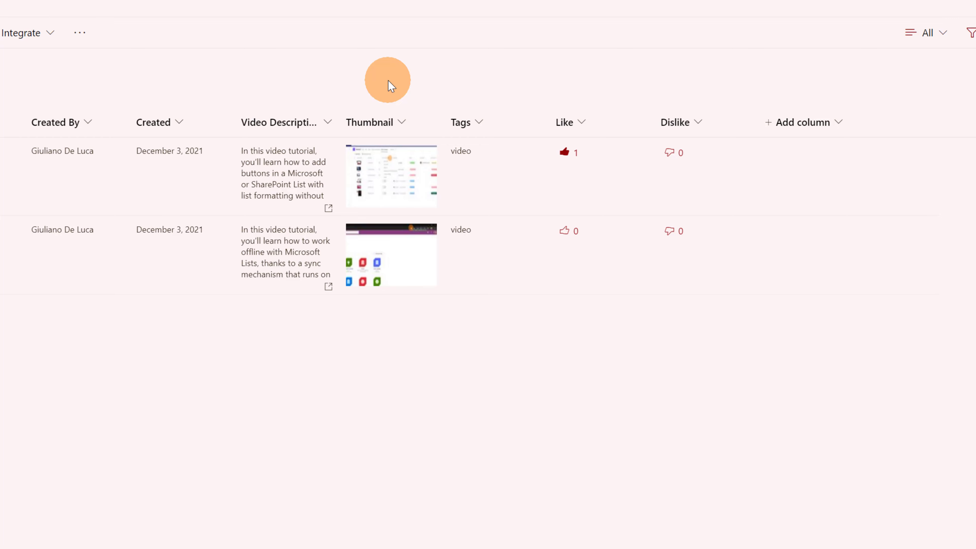
click(444, 23)
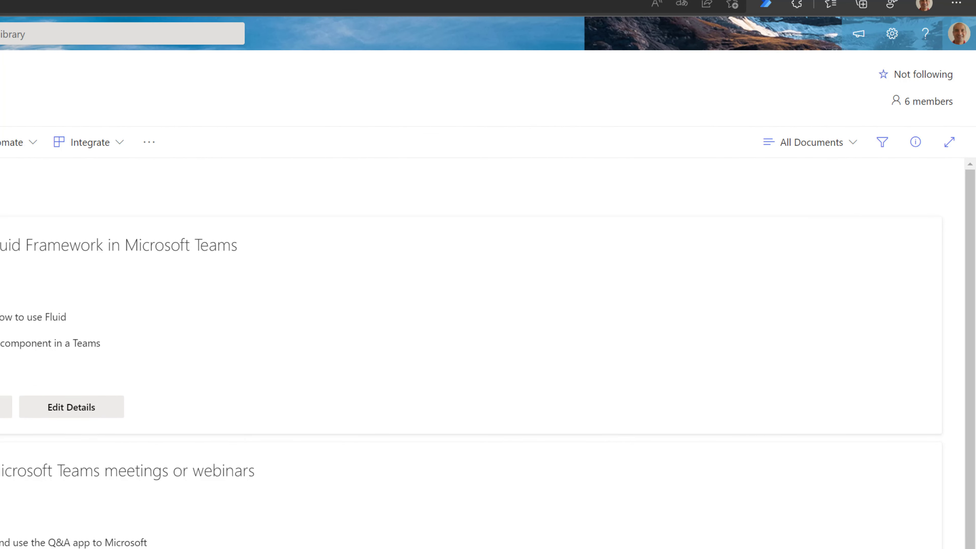
click(808, 144)
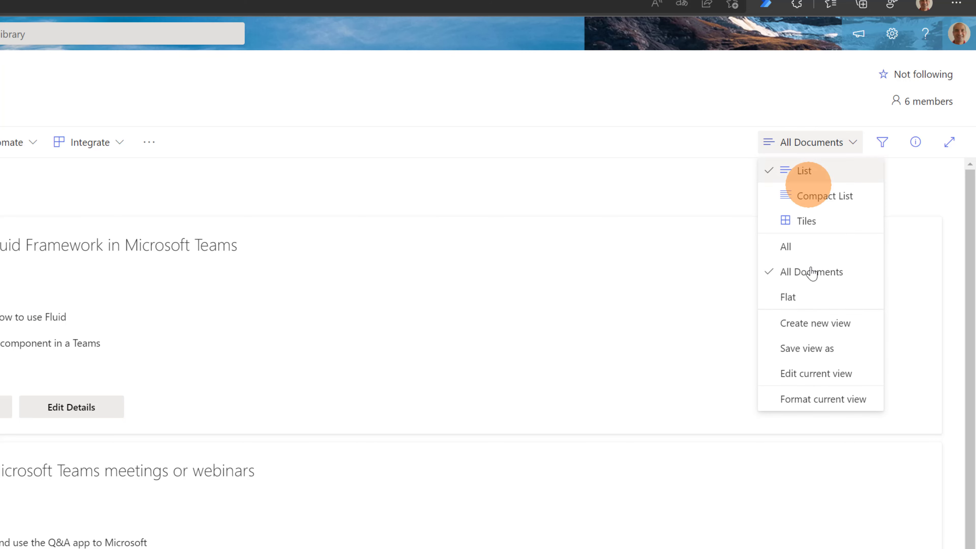
click(822, 408)
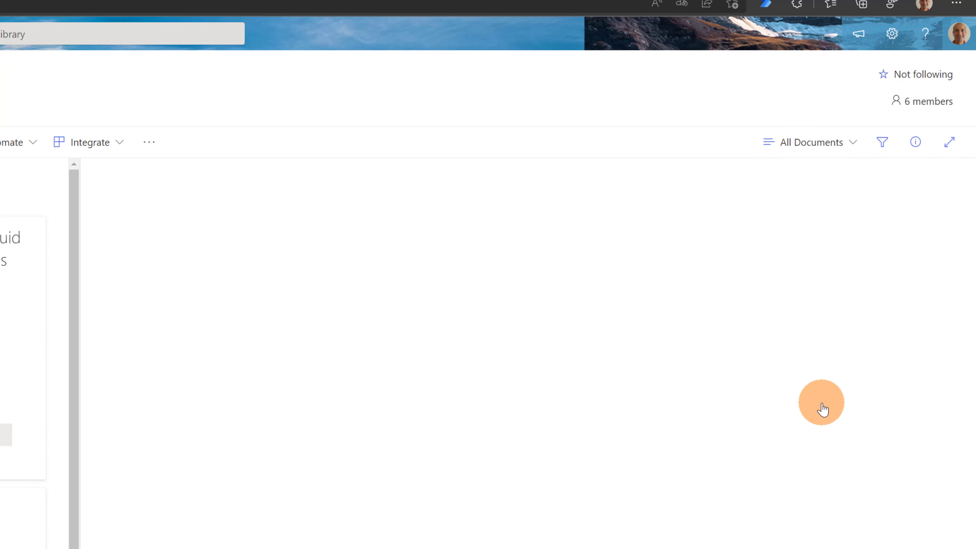
scroll(333, 96, down, 12)
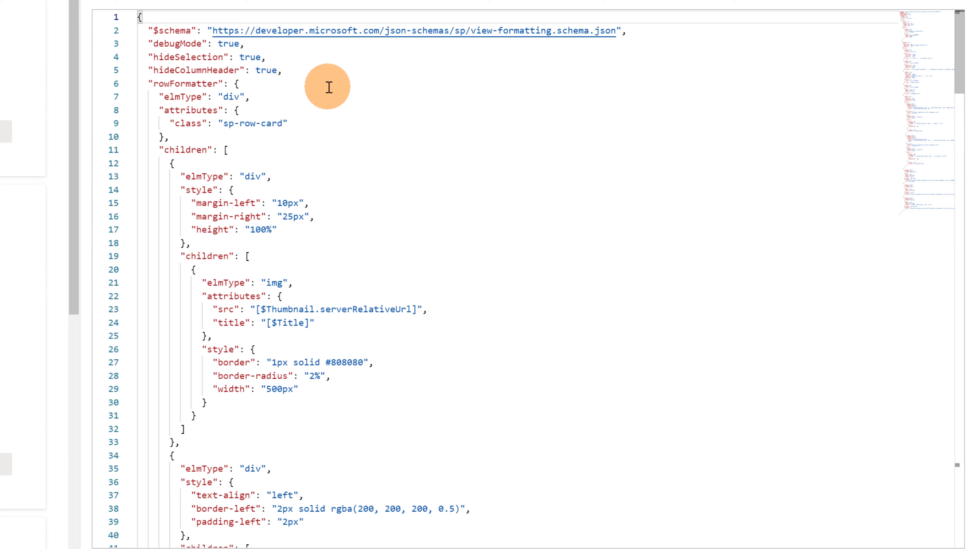
scroll(348, 117, down, 17)
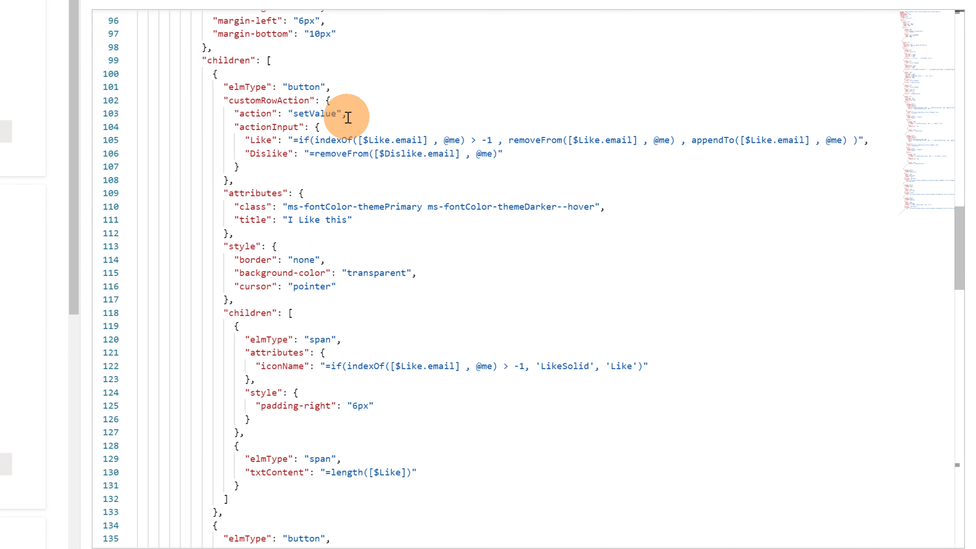
scroll(347, 117, up, 4)
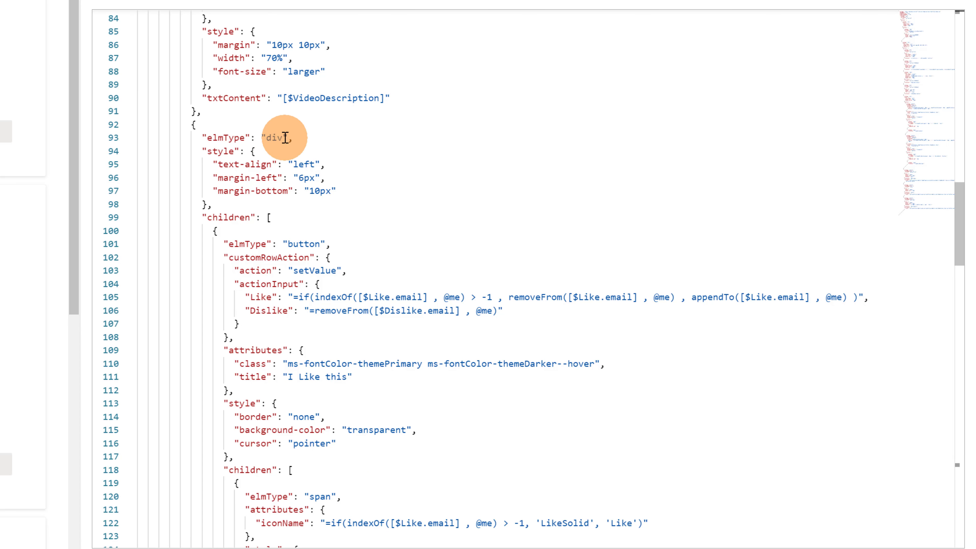
scroll(360, 140, down, 1)
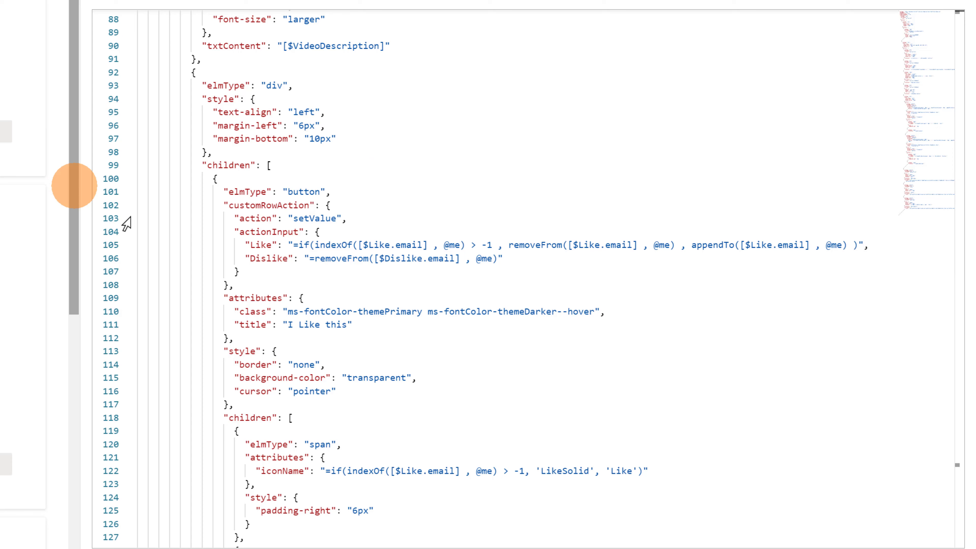
scroll(312, 140, down, 1)
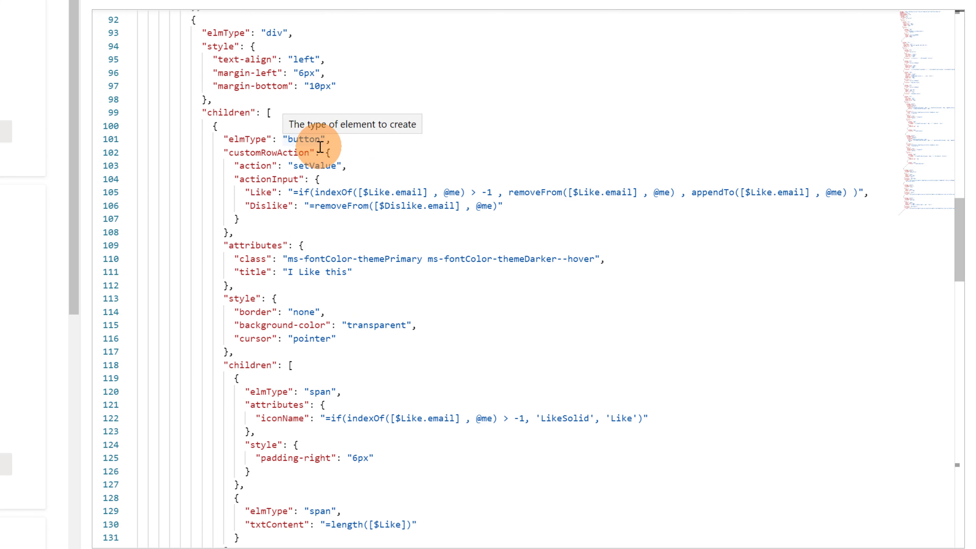
scroll(311, 135, down, 1)
scroll(398, 138, down, 2)
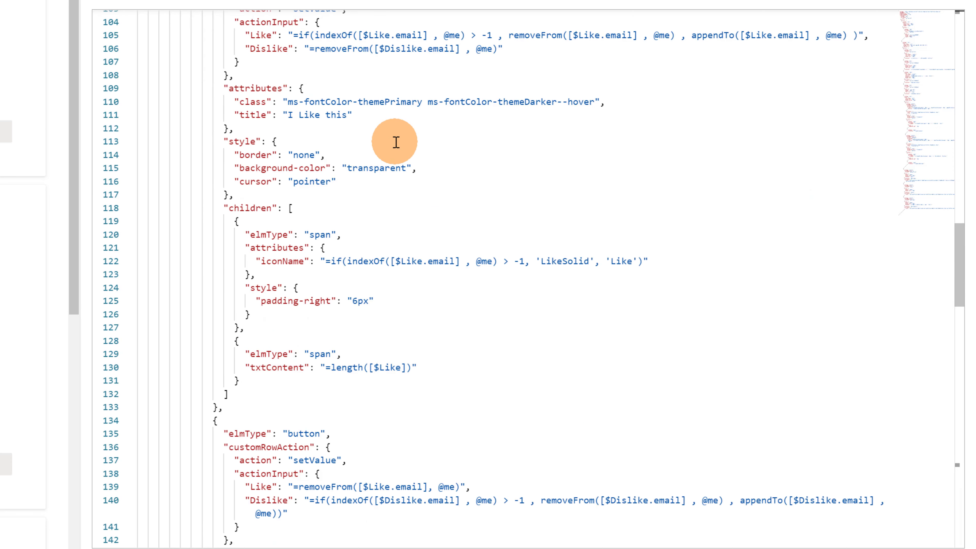
scroll(371, 208, down, 3)
scroll(360, 218, down, 1)
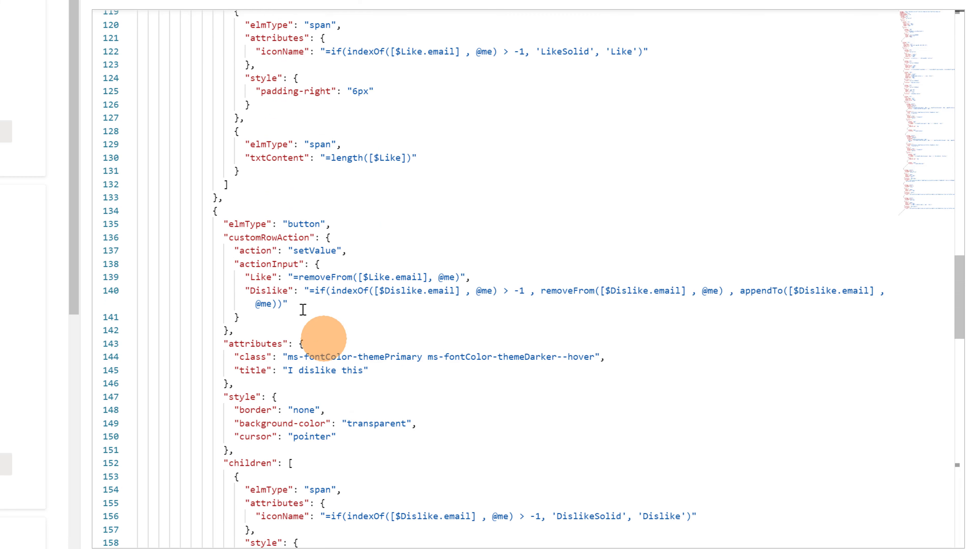
scroll(382, 342, up, 4)
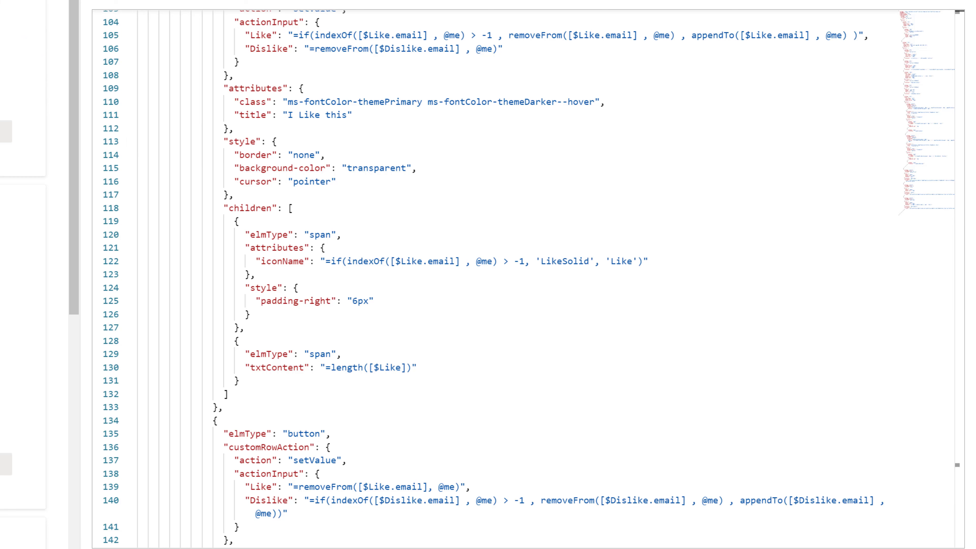
mouse_move(381, 162)
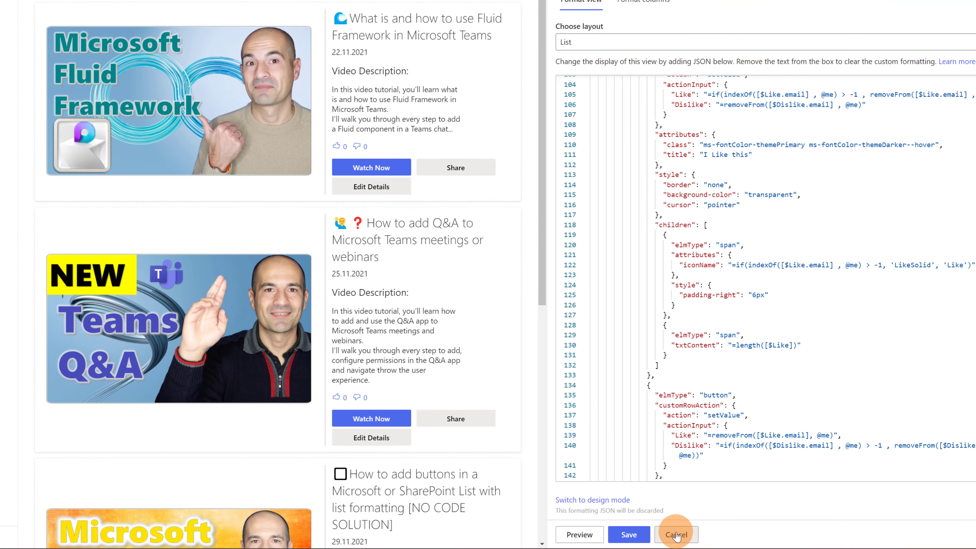
click(676, 534)
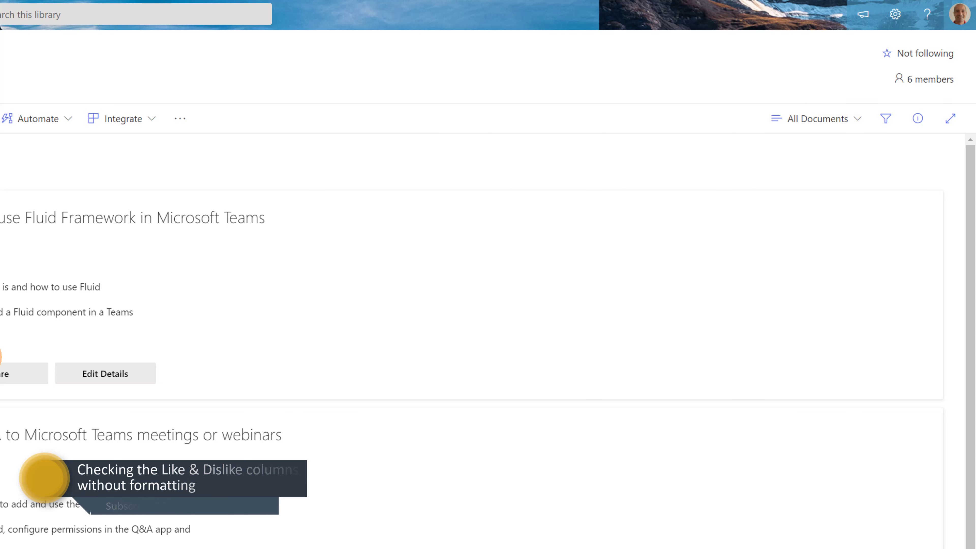
click(790, 122)
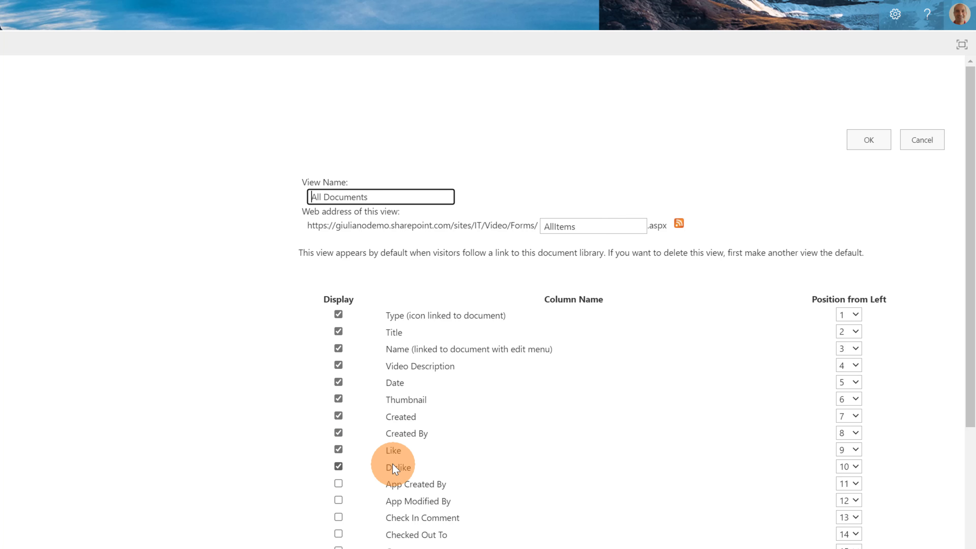
click(919, 139)
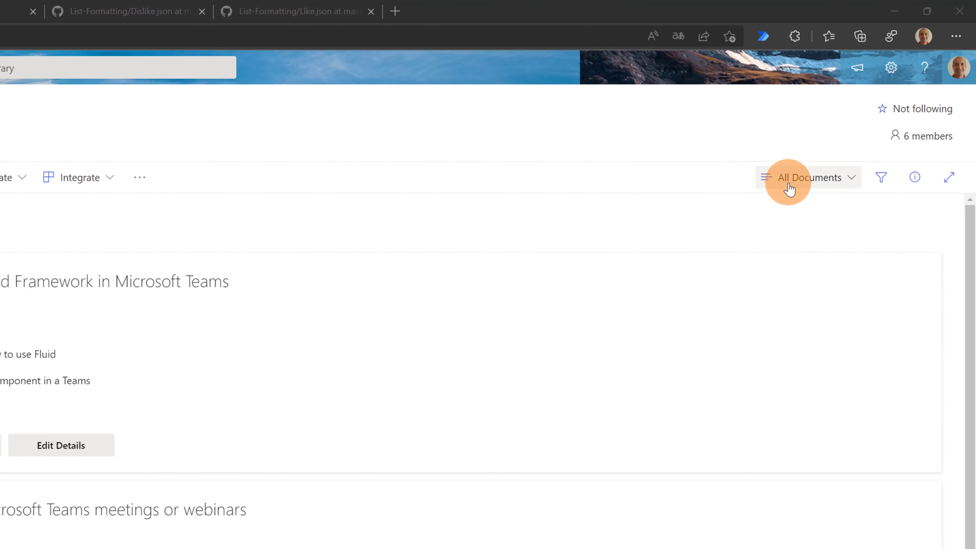
Step: Change the library from All Documents to the Flat view, showing Like and Dislike user names
click(789, 189)
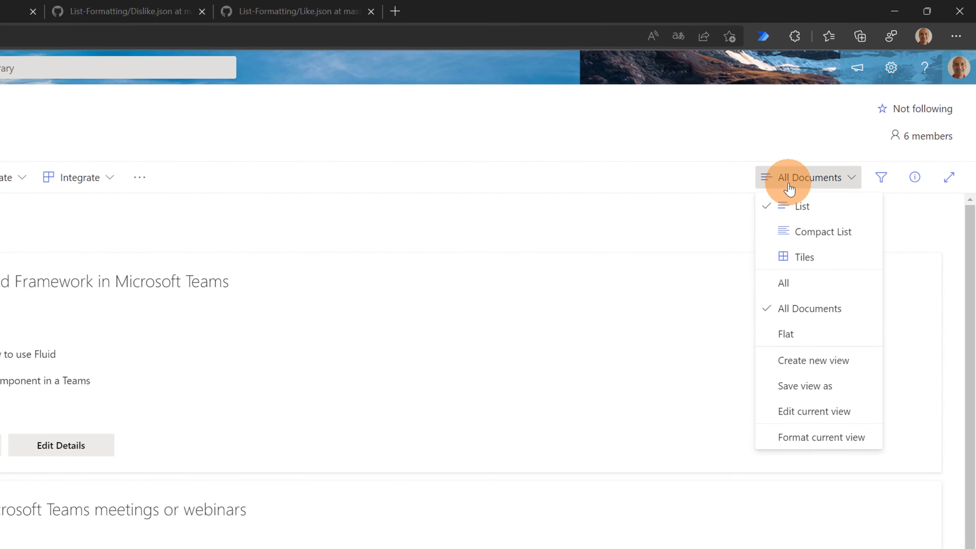
click(802, 340)
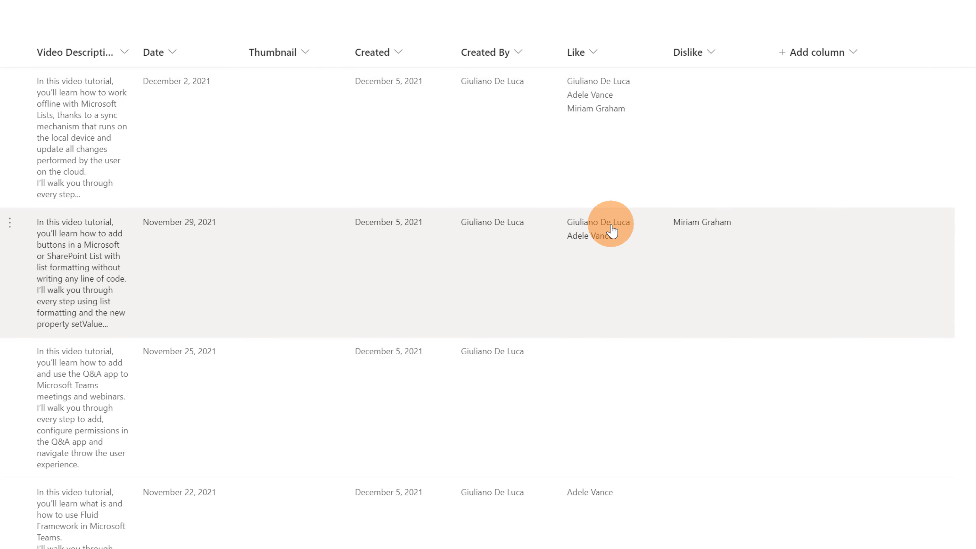
mouse_move(610, 225)
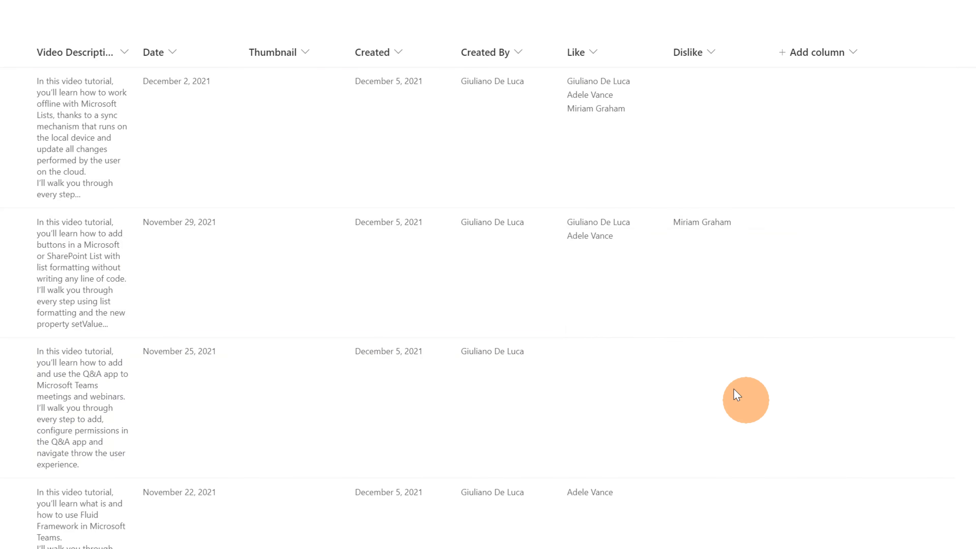